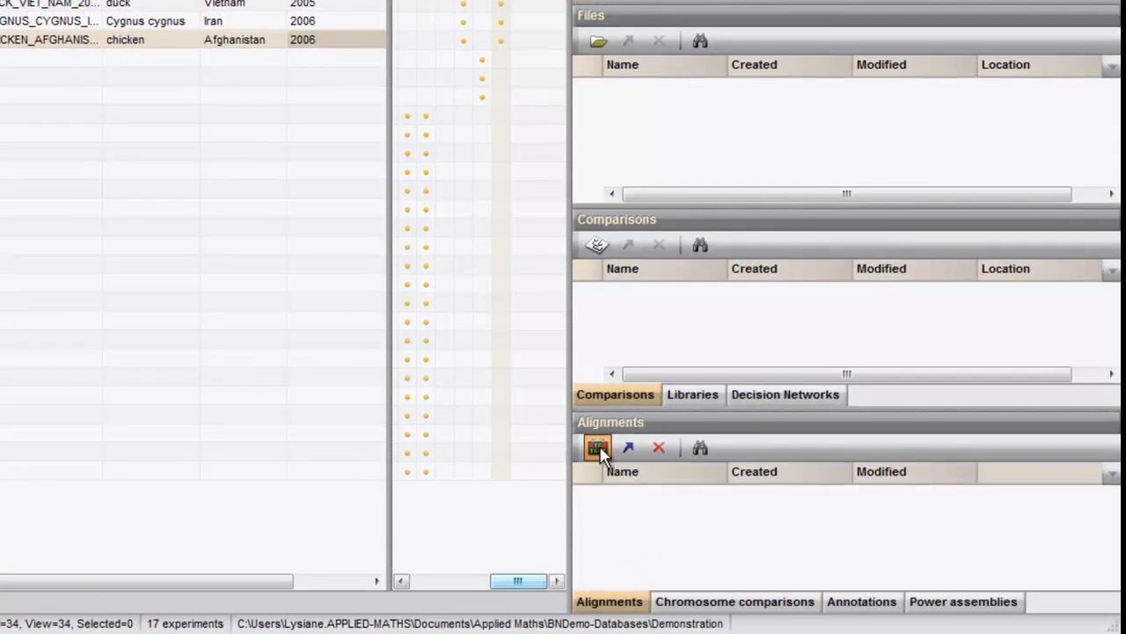
# Create a new empty alignment named MyAlignment in the database
pyautogui.click(717, 507)
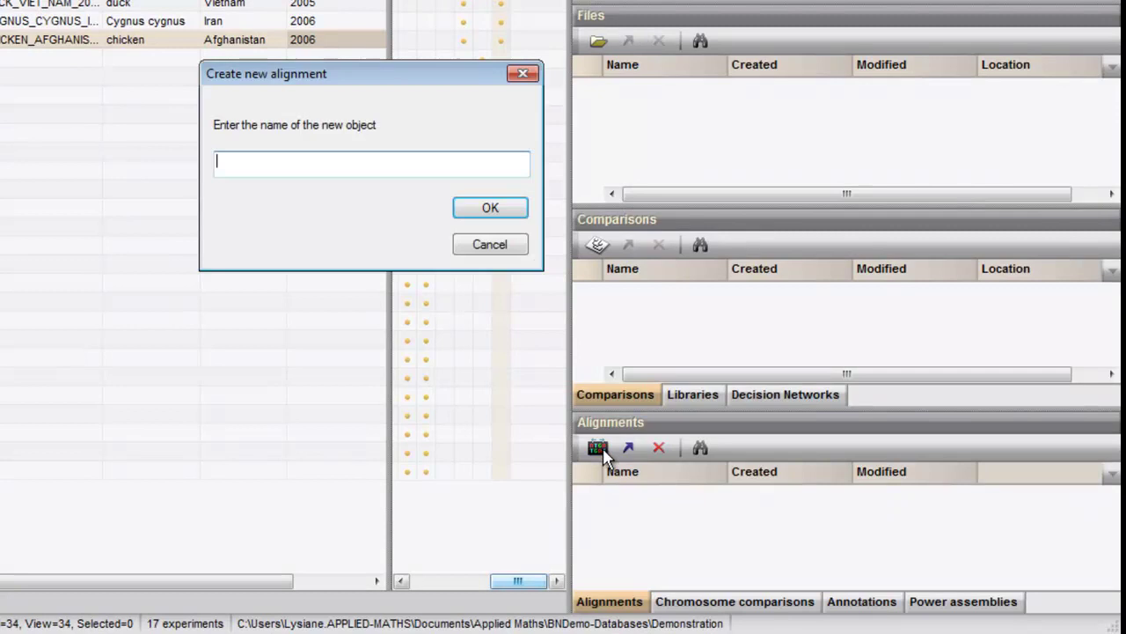
pyautogui.write('MyAlignment')
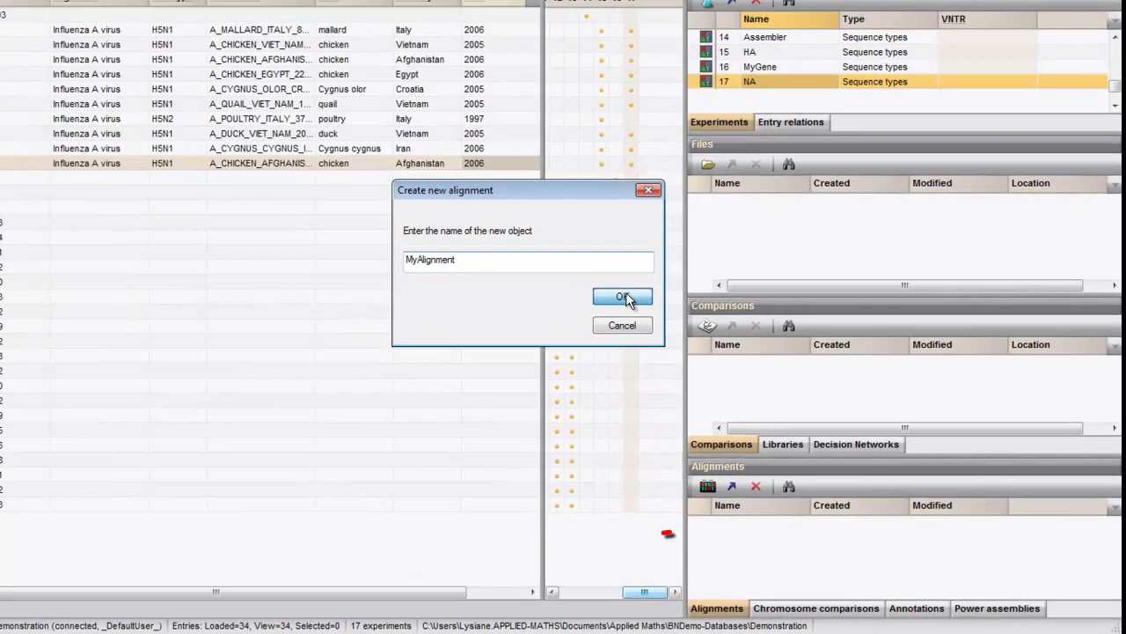
pyautogui.click(502, 216)
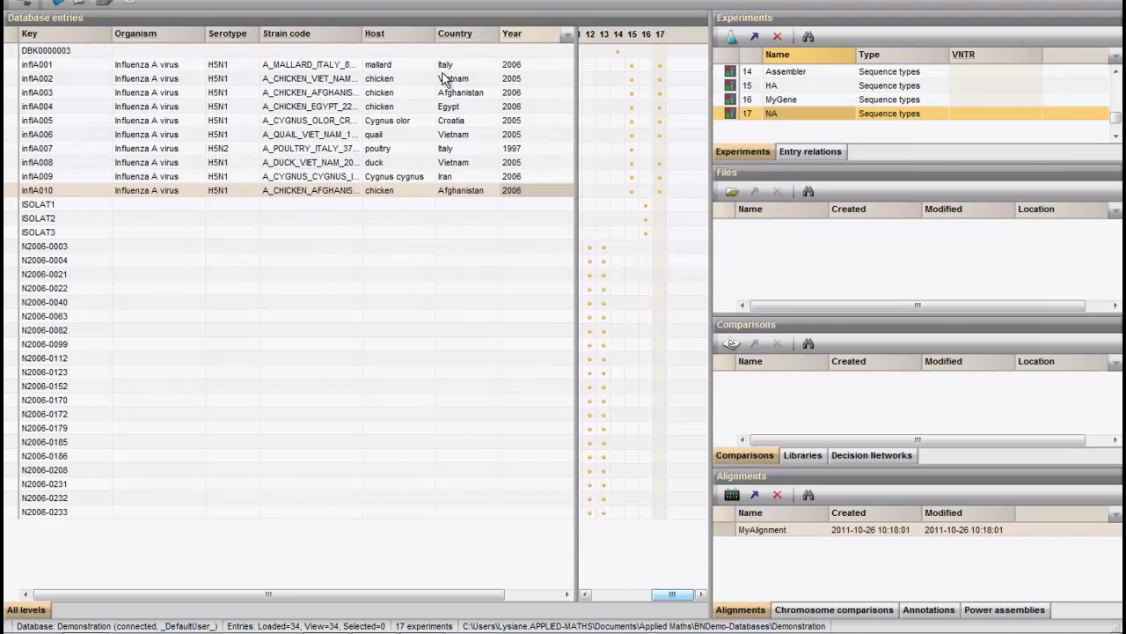
# Open MyAlignment with entries inflA001–inflA010, loading their HA and NA sequences
pyautogui.click(320, 70)
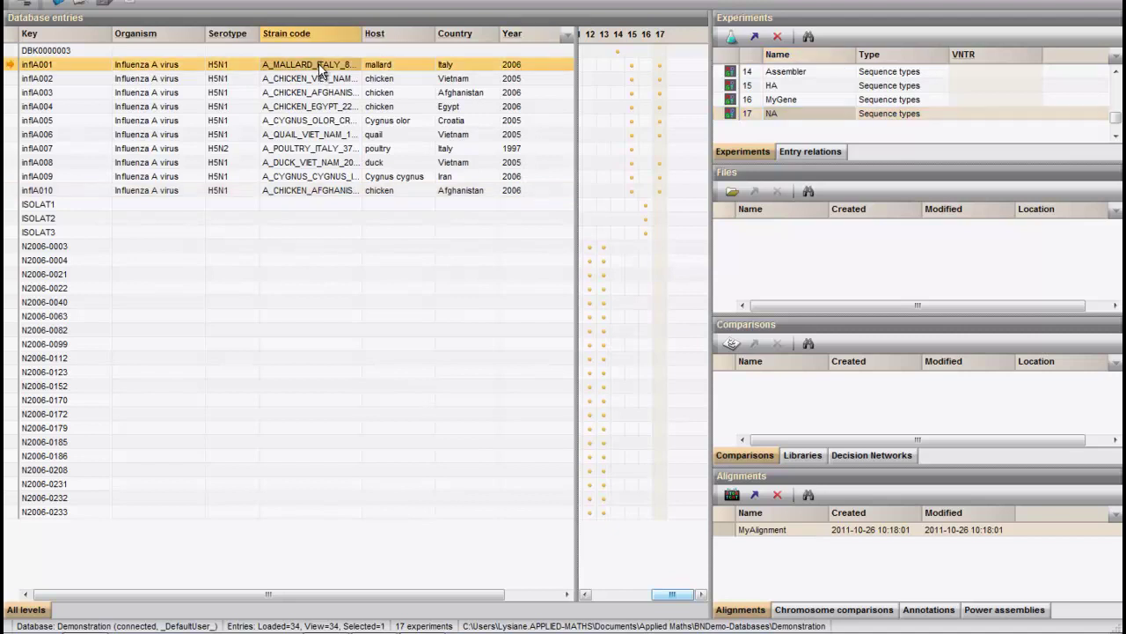
pyautogui.keyDown('shift'); pyautogui.click(341, 189); pyautogui.keyUp('shift')
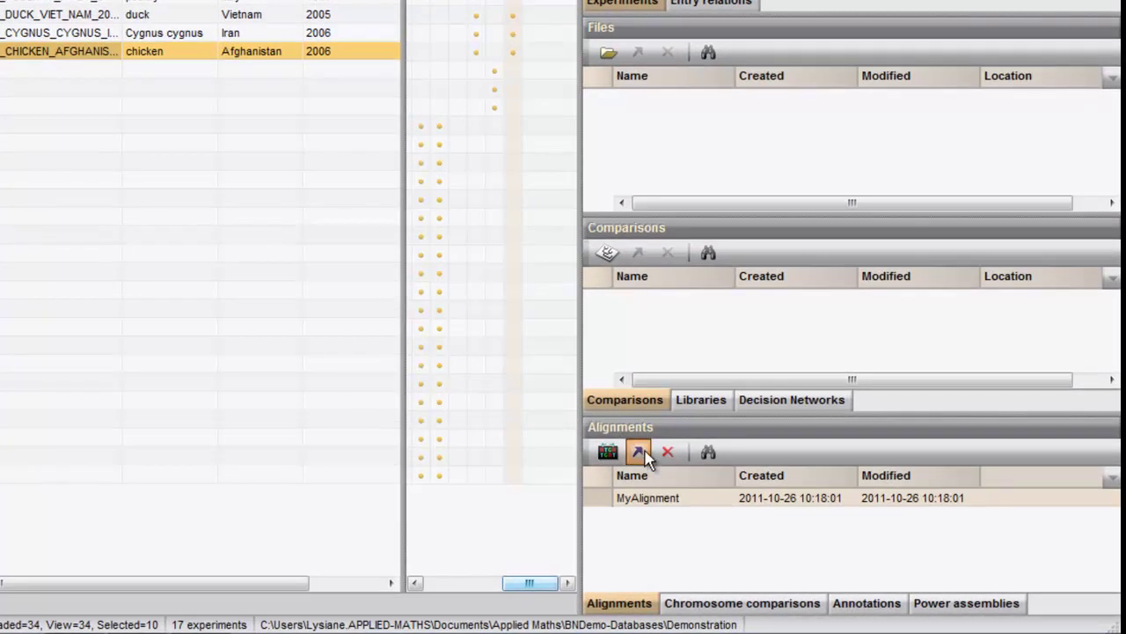
pyautogui.click(640, 453)
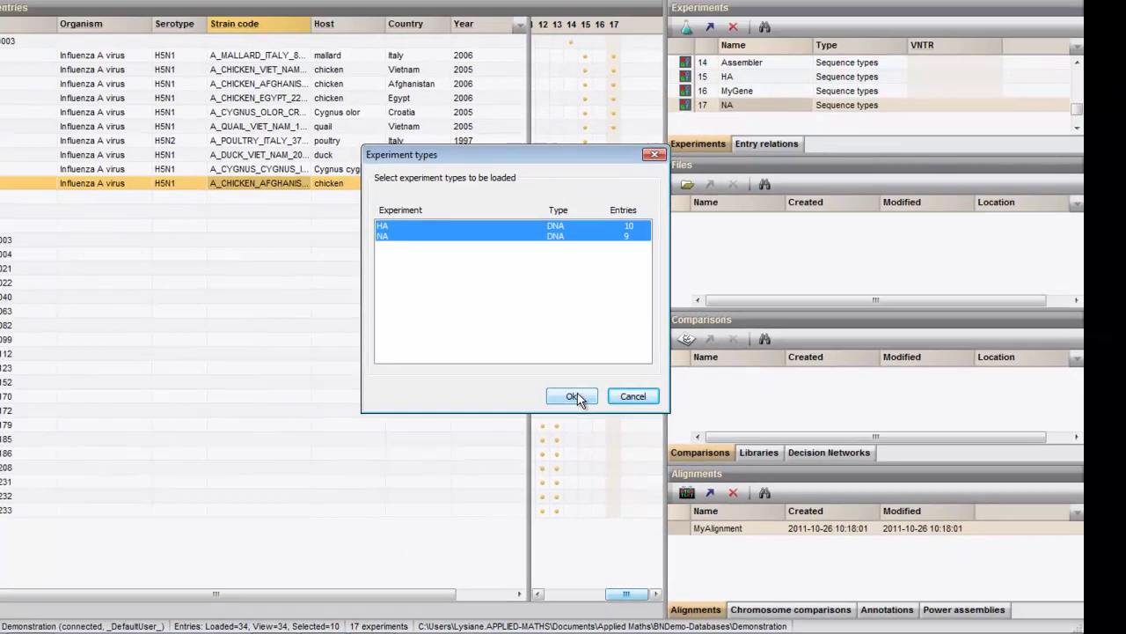
pyautogui.click(577, 394)
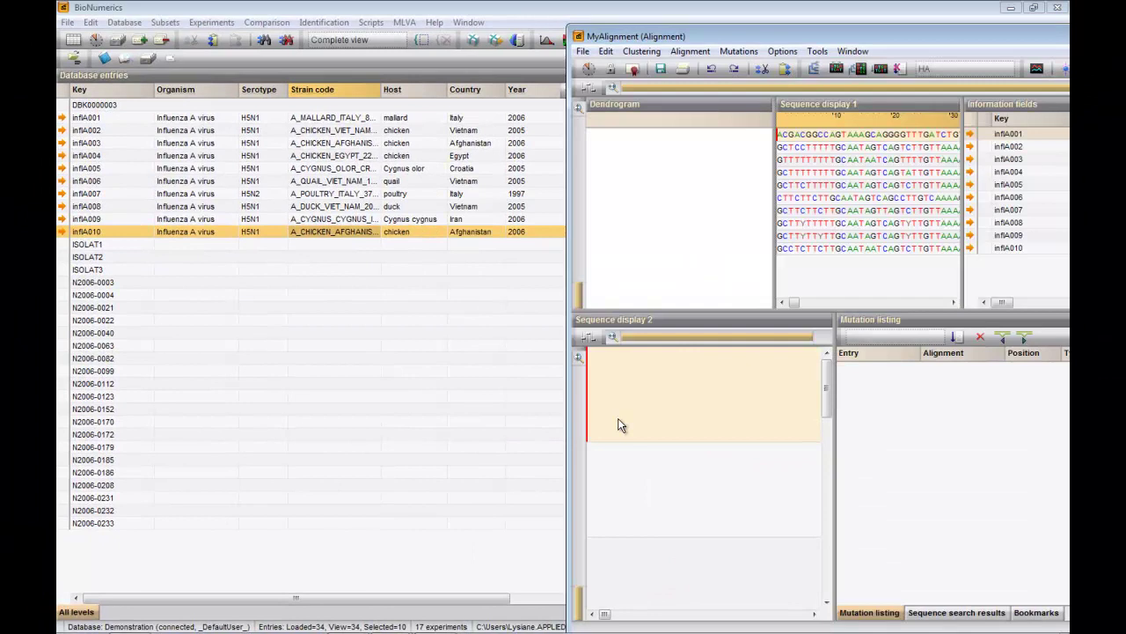
# Maximize the MyAlignment window to fill the screen
pyautogui.doubleClick(786, 36)
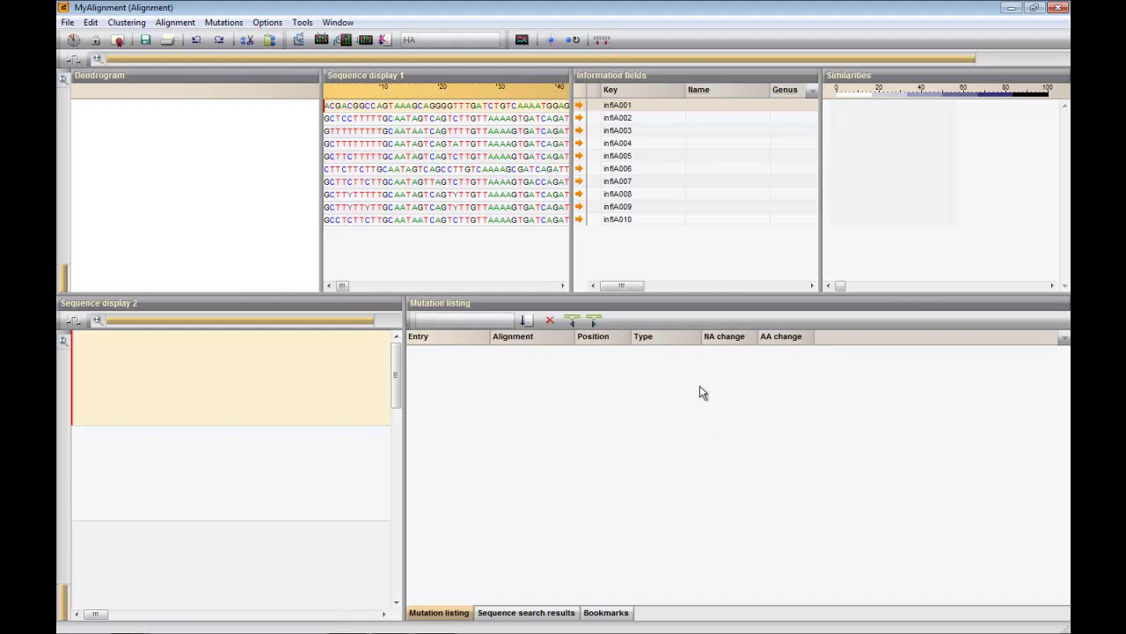
# Load the HA chromatogram curves and widen the trace panel to inspect the inflA005 and inflA006 traces
pyautogui.click(522, 40)
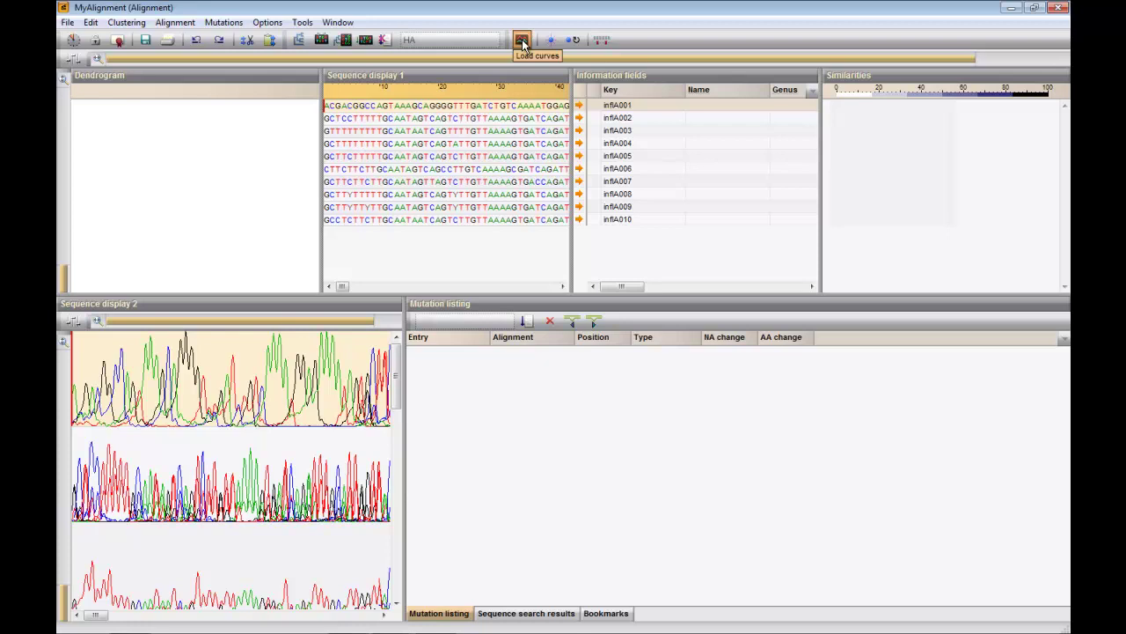
pyautogui.moveTo(406, 439); pyautogui.dragTo(633, 442)
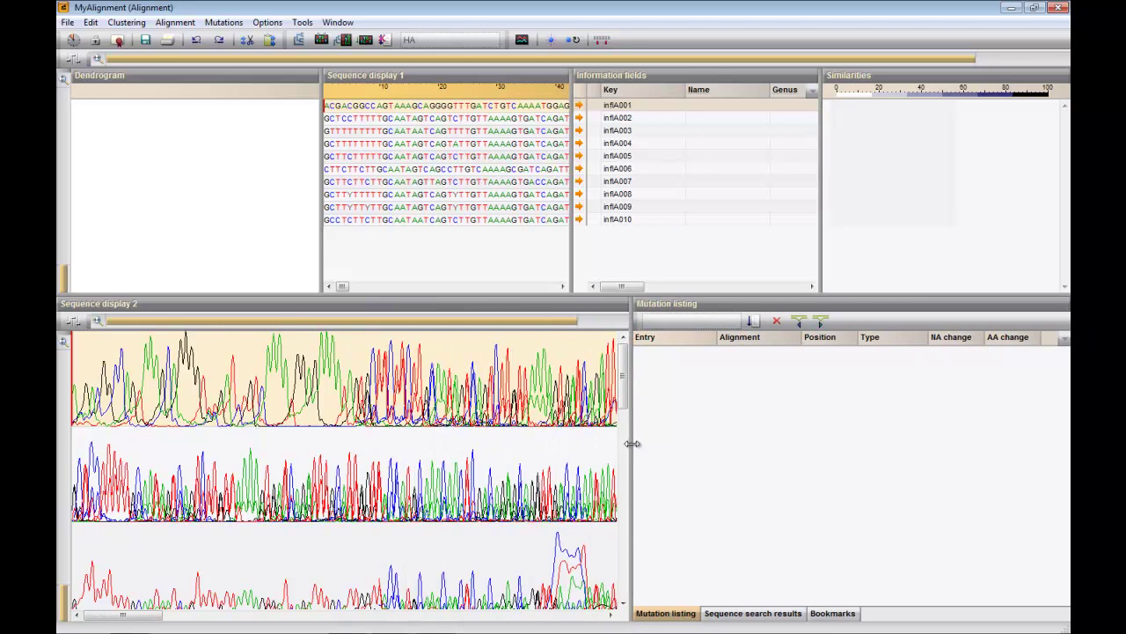
pyautogui.click(459, 170)
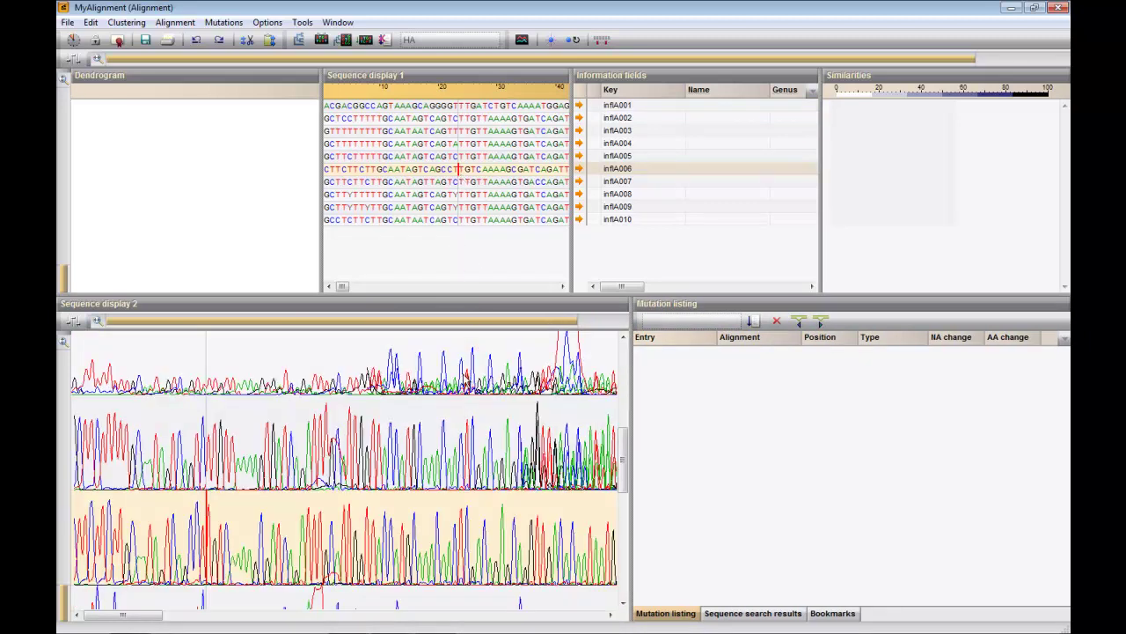
pyautogui.click(435, 509)
pyautogui.click(184, 486)
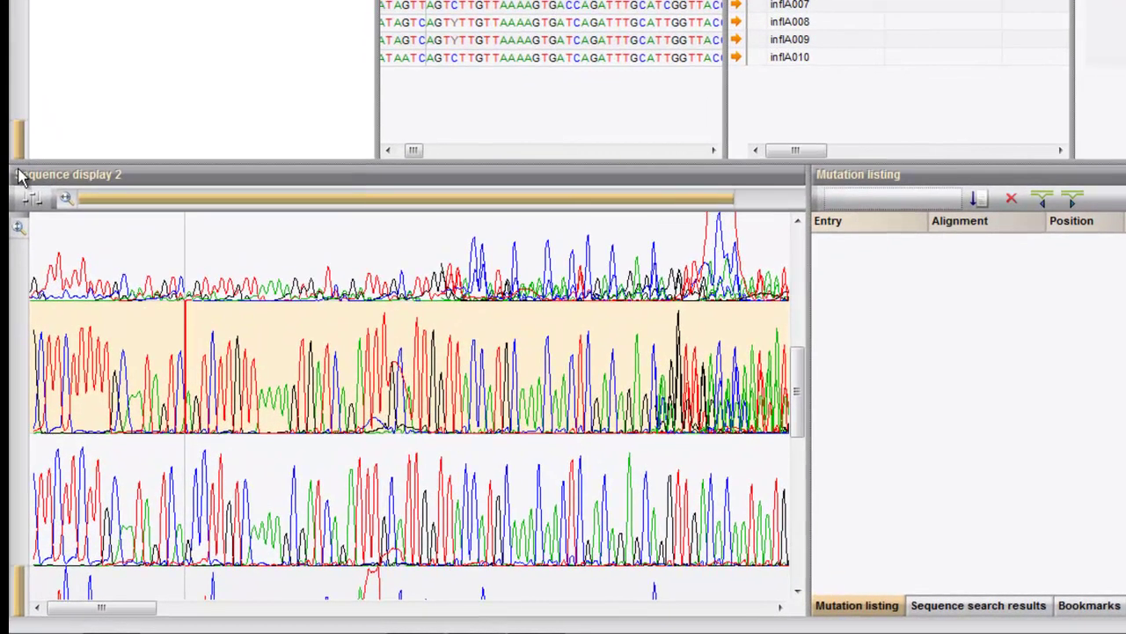
pyautogui.click(31, 201)
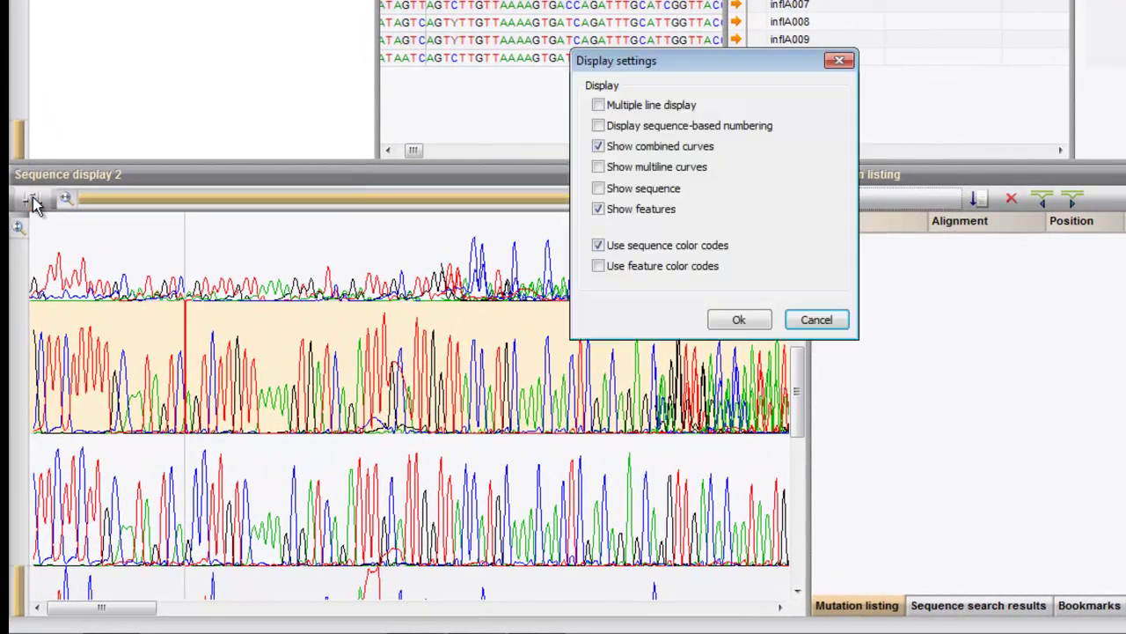
pyautogui.click(599, 168)
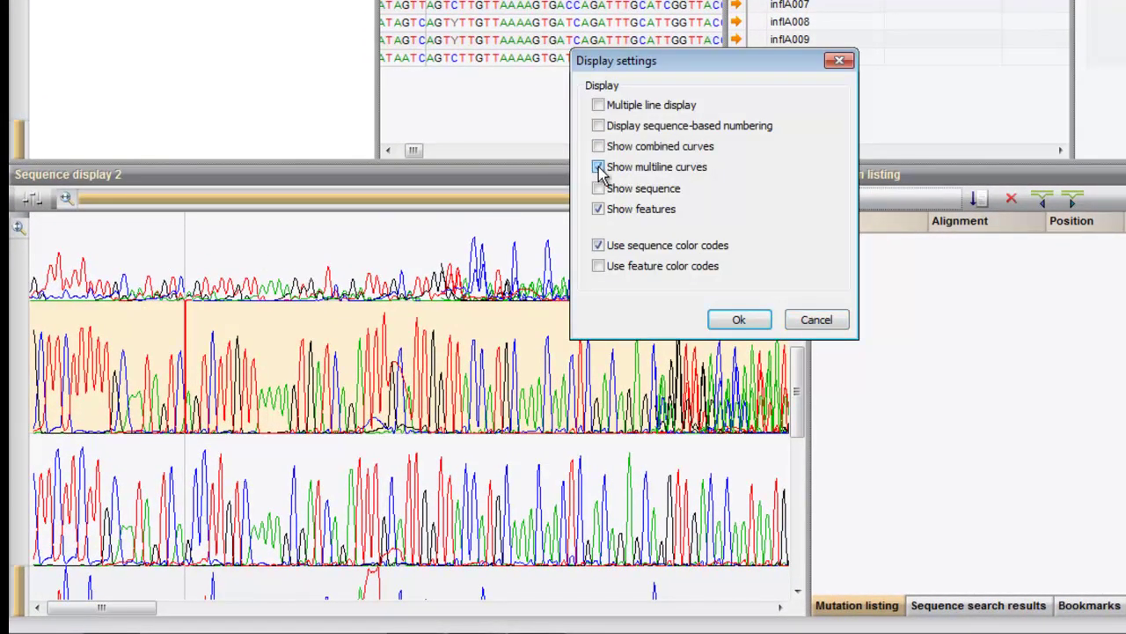
pyautogui.click(737, 321)
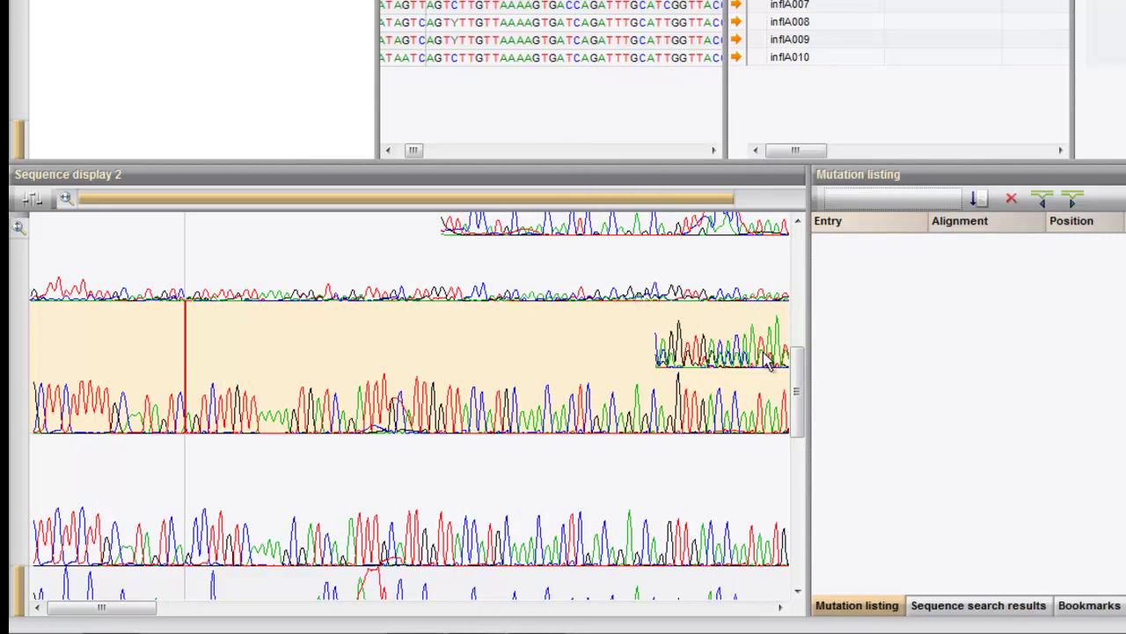
pyautogui.moveTo(799, 405)
pyautogui.mouseDown()
pyautogui.moveTo(799, 334)
pyautogui.moveTo(803, 453)
pyautogui.mouseUp()
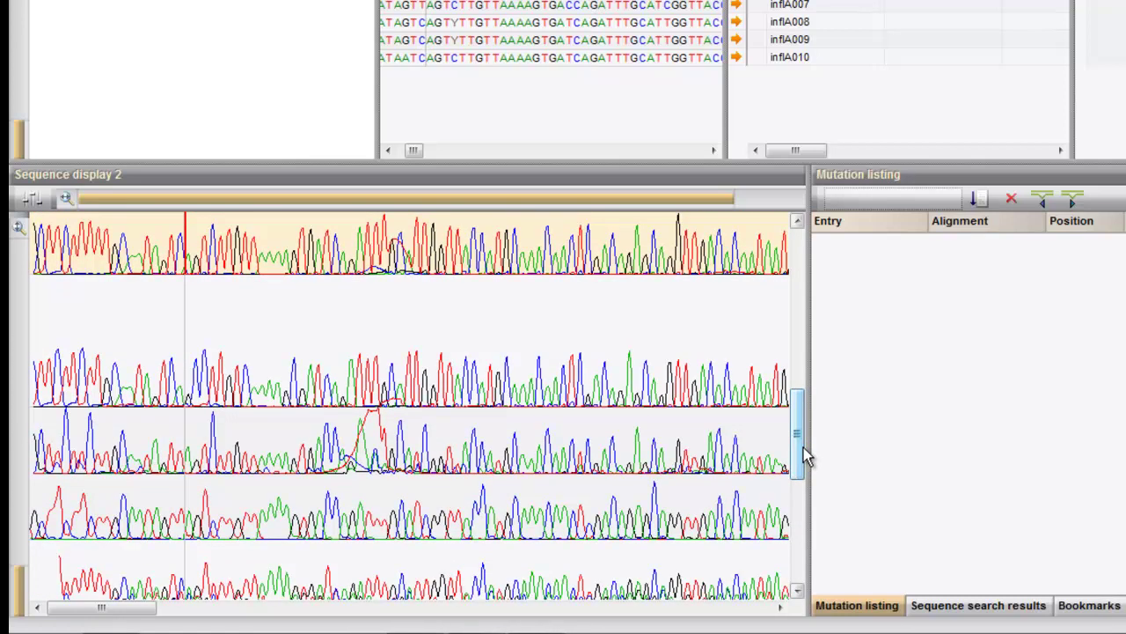
pyautogui.click(32, 199)
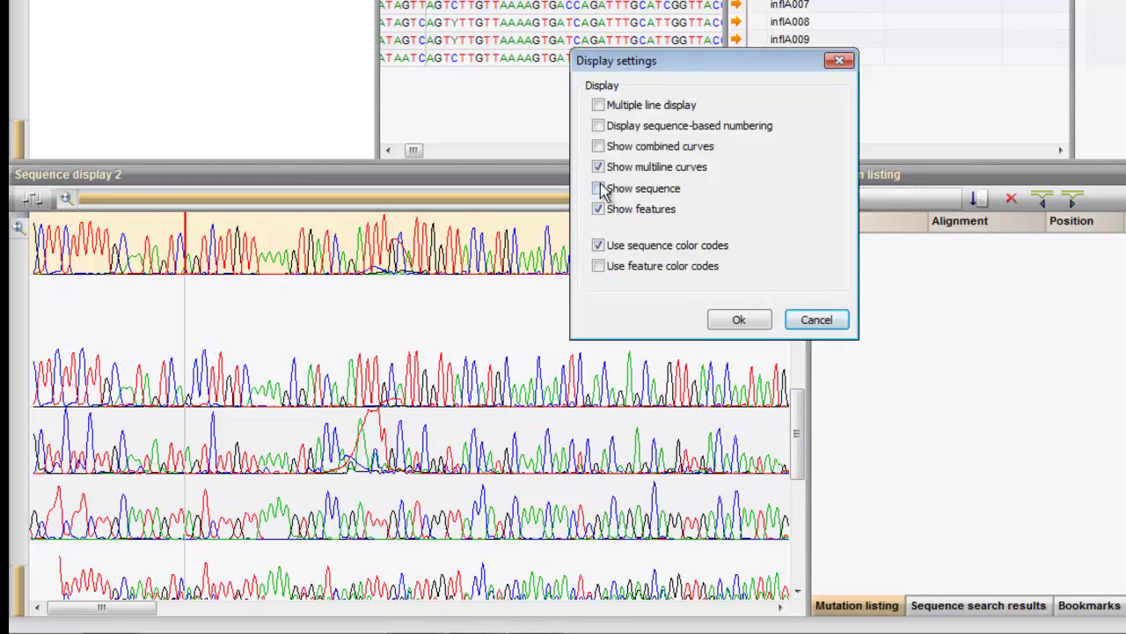
pyautogui.click(598, 148)
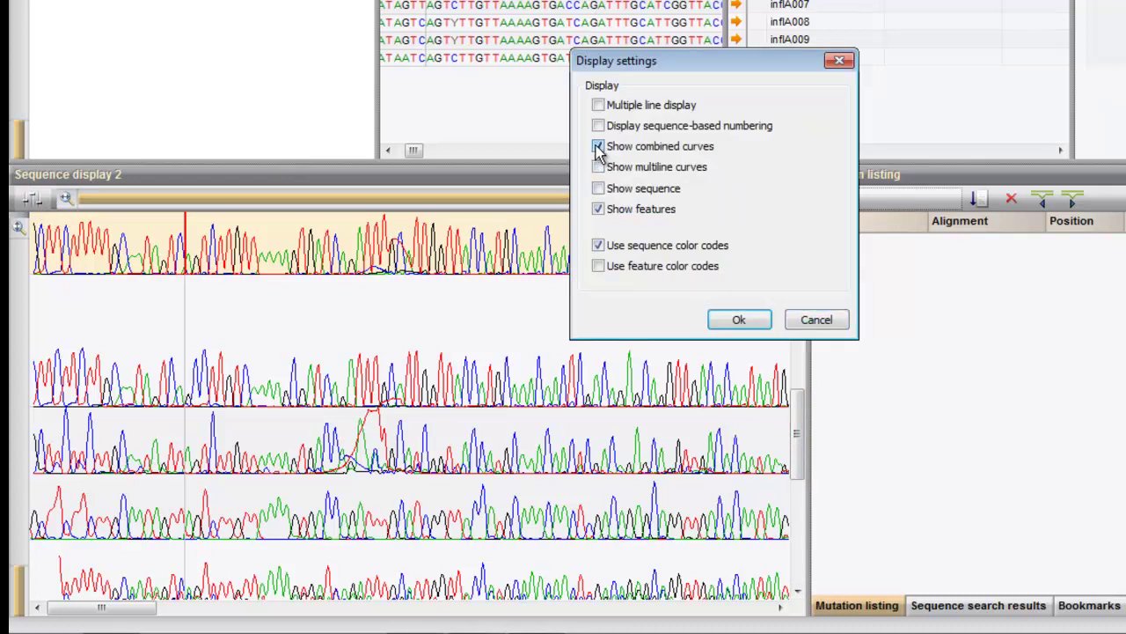
pyautogui.click(737, 319)
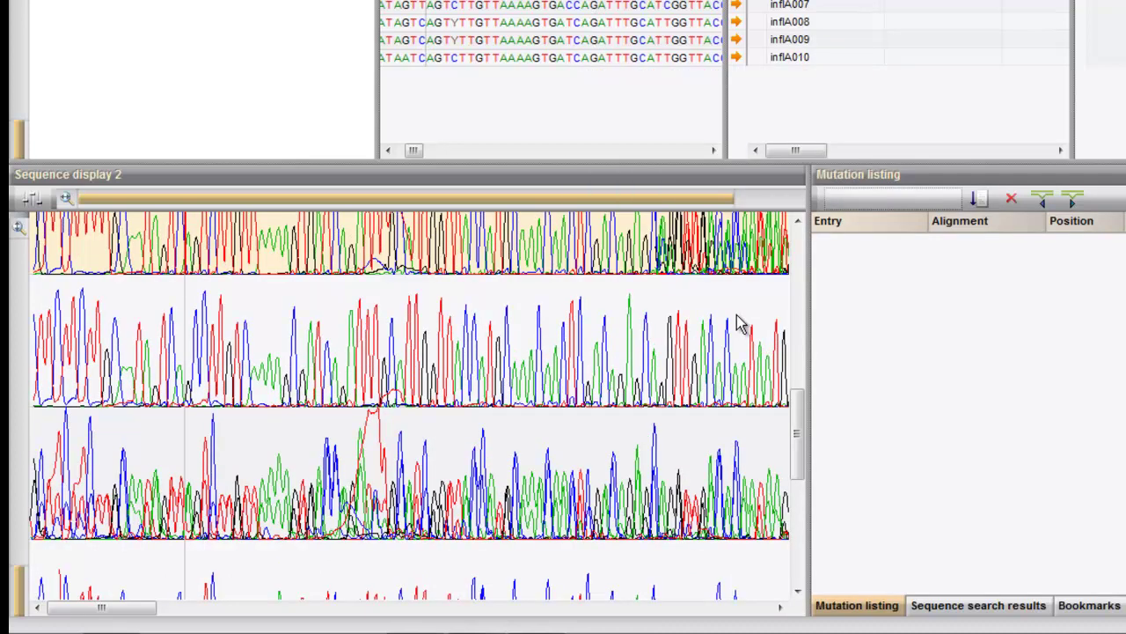
pyautogui.moveTo(802, 407)
pyautogui.mouseDown()
pyautogui.moveTo(807, 359)
pyautogui.moveTo(810, 367)
pyautogui.mouseUp()
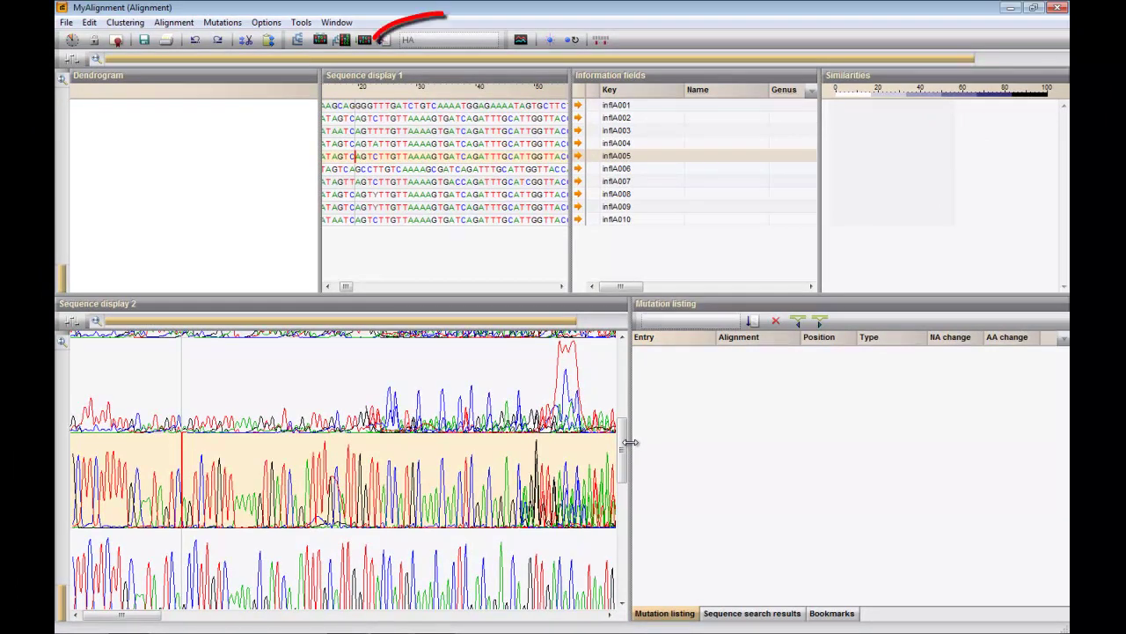
pyautogui.click(452, 43)
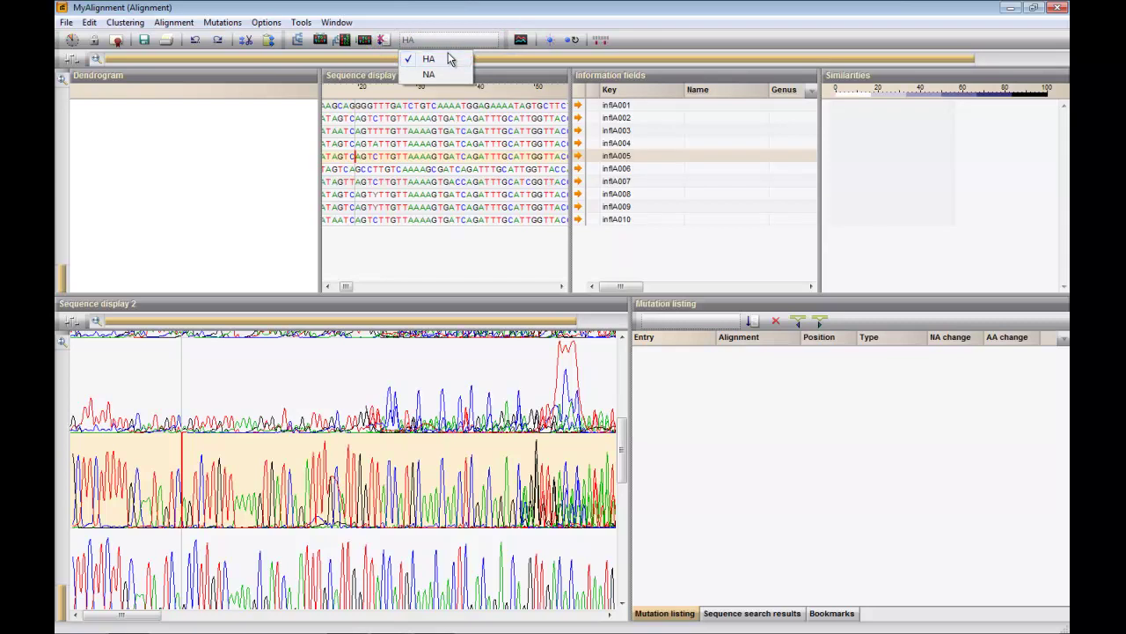
pyautogui.click(449, 40)
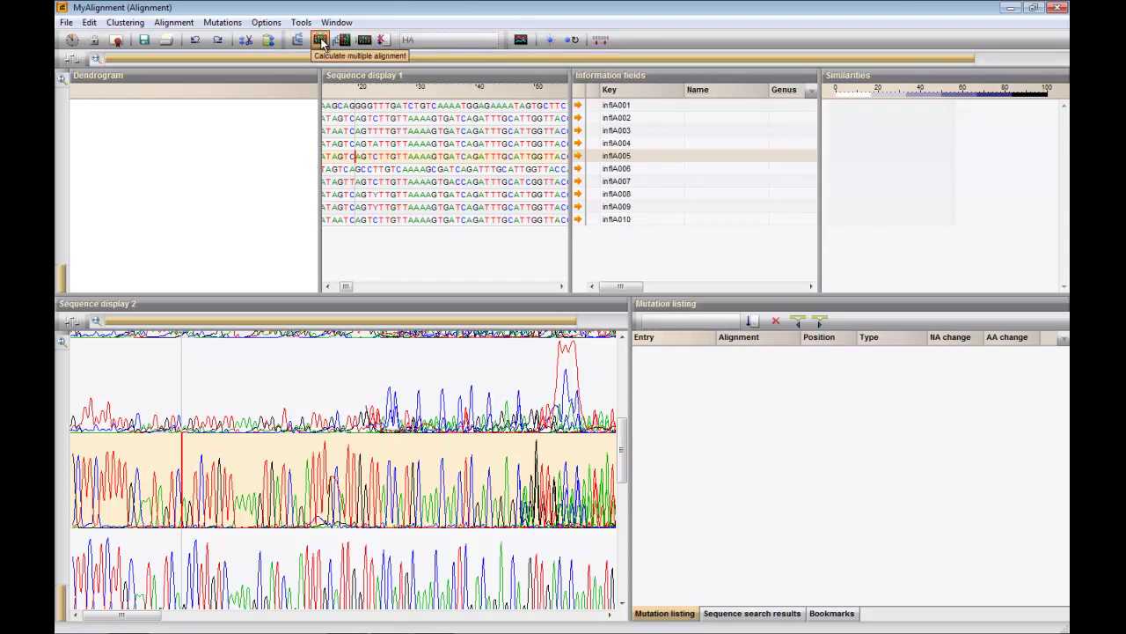
pyautogui.click(321, 40)
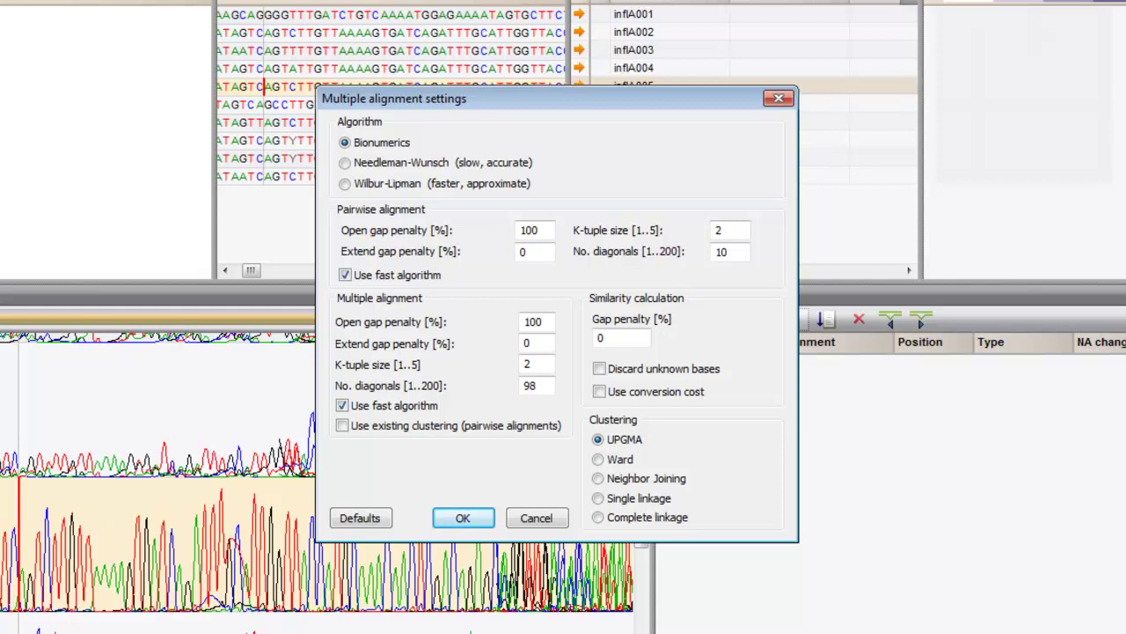
# After reviewing Needleman-Wunsch and Wilbur-Lipman, run the multiple alignment with Bionumerics and UPGMA
pyautogui.click(403, 164)
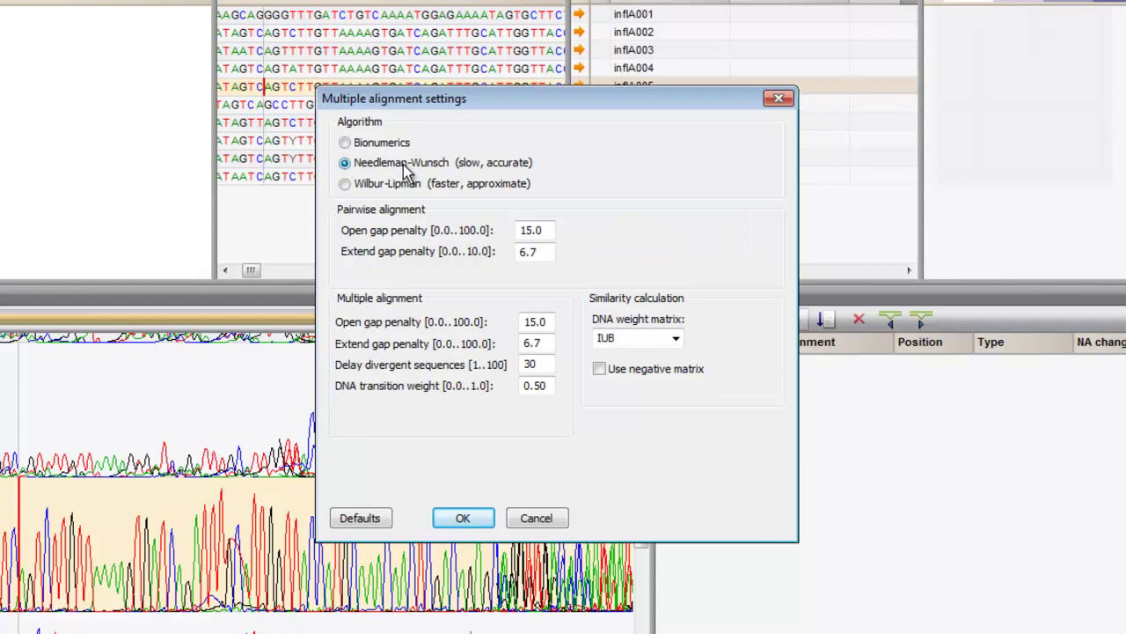
pyautogui.click(409, 186)
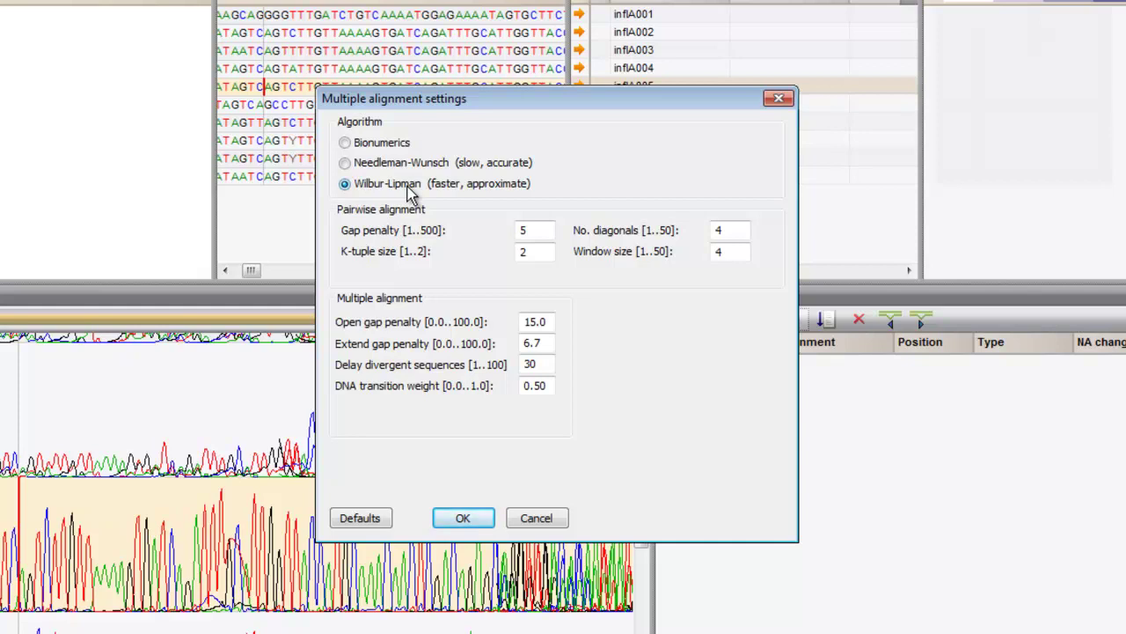
pyautogui.click(380, 145)
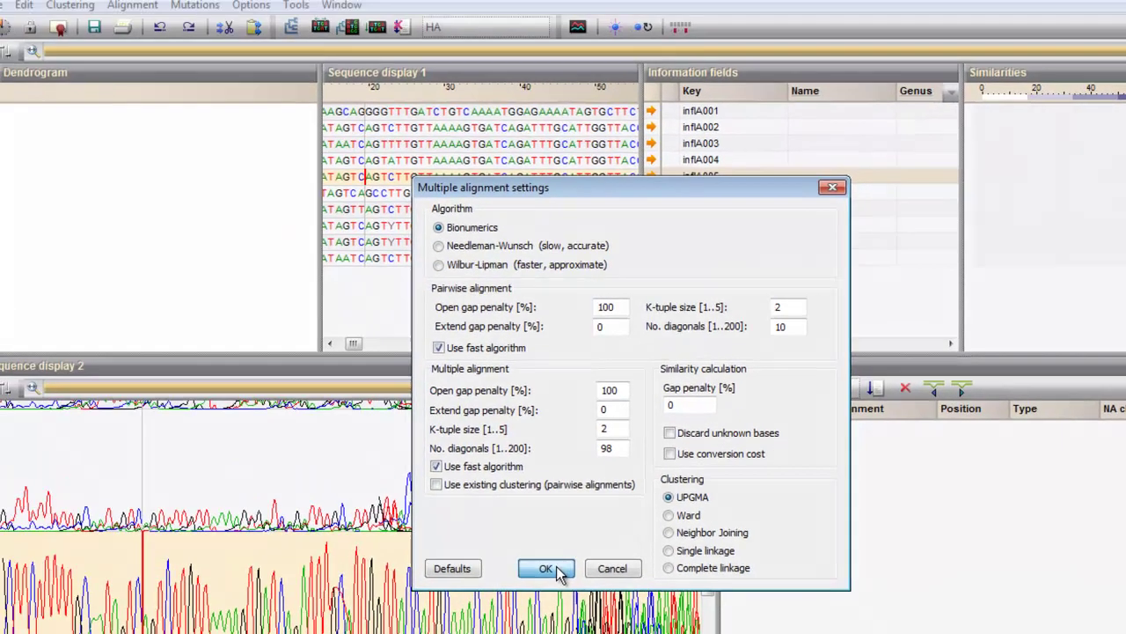
pyautogui.click(554, 569)
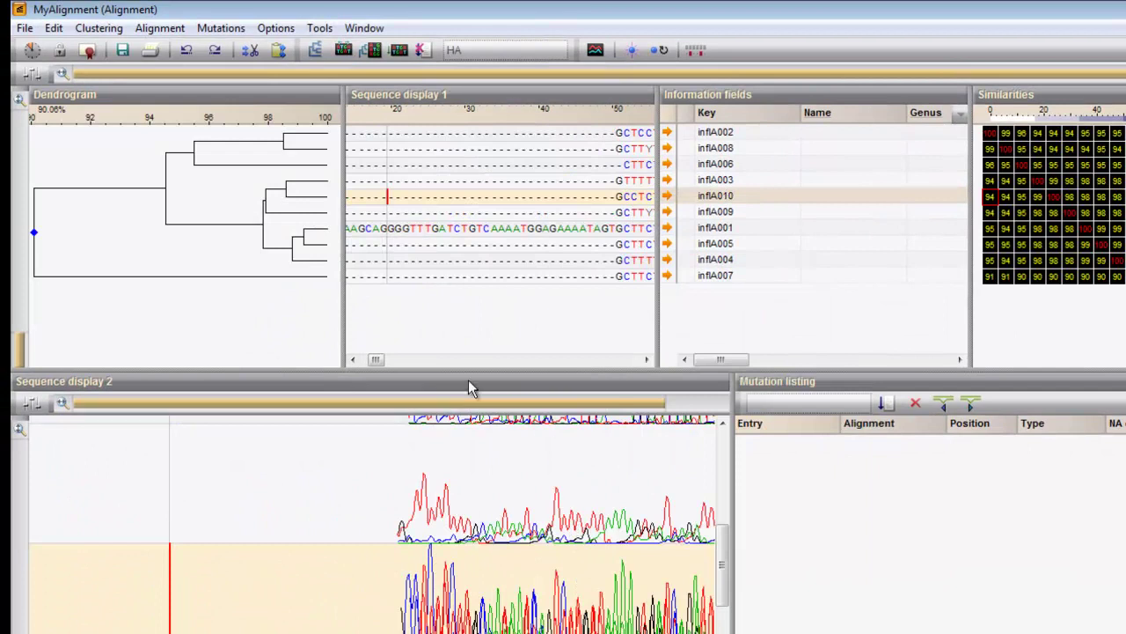
# Scroll the aligned bases, widen Sequence display 1 and narrow the Information fields
pyautogui.moveTo(387, 359); pyautogui.dragTo(452, 359)
pyautogui.moveTo(664, 314); pyautogui.dragTo(796, 317)
pyautogui.moveTo(972, 332); pyautogui.dragTo(962, 332)
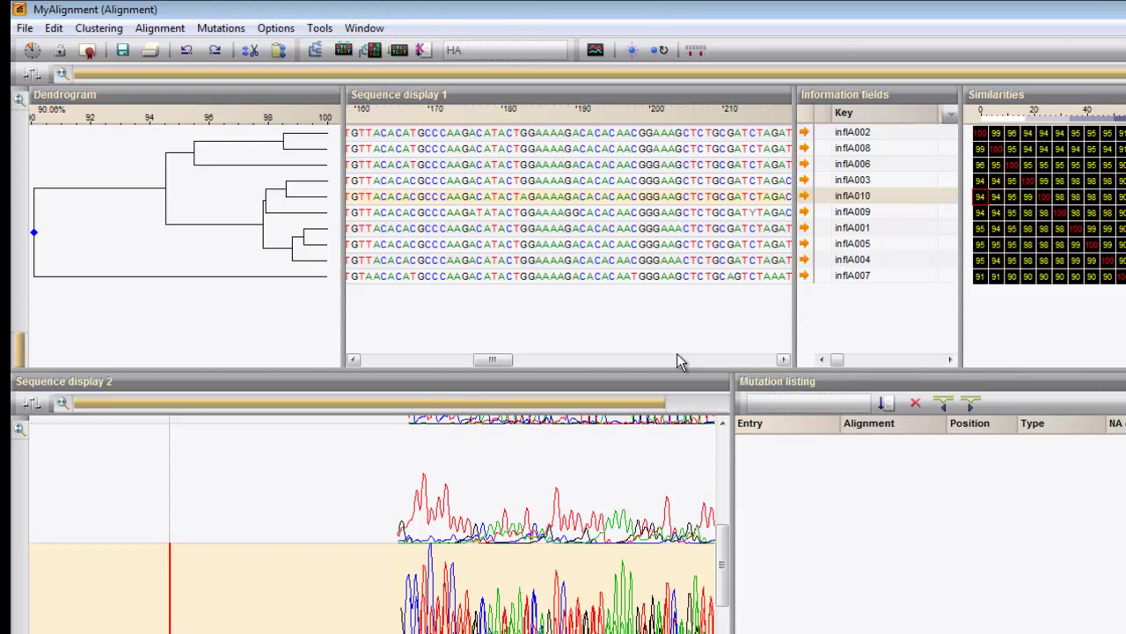
# Create a consensus row with 40% maximal gaps and a 20% minimal nucleotide fraction
pyautogui.click(632, 51)
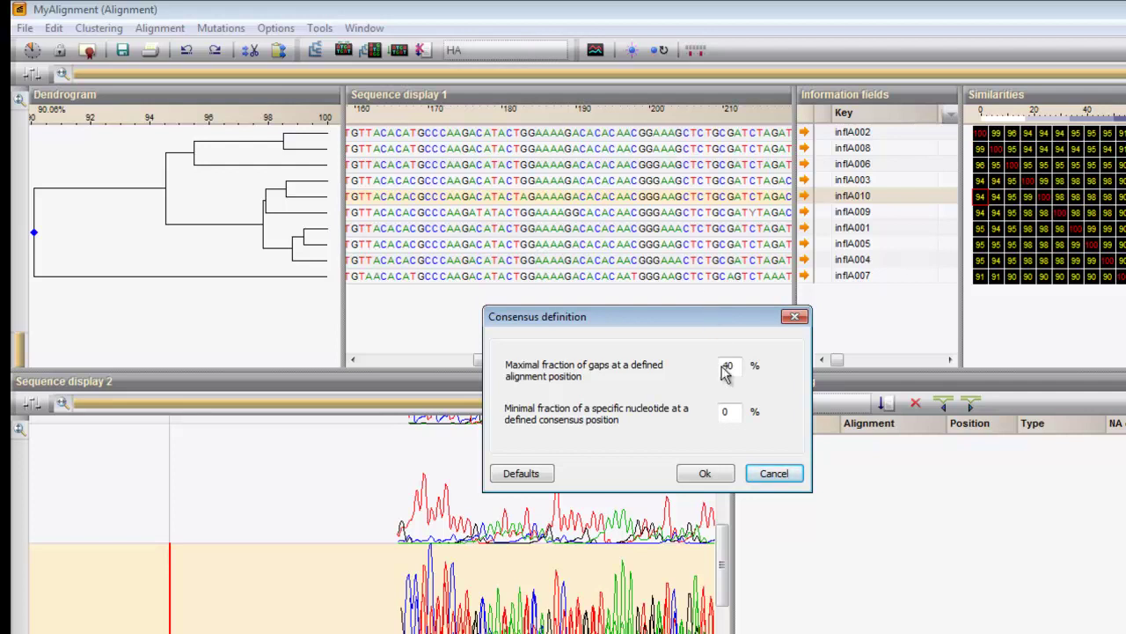
pyautogui.doubleClick(730, 411)
pyautogui.write('2')
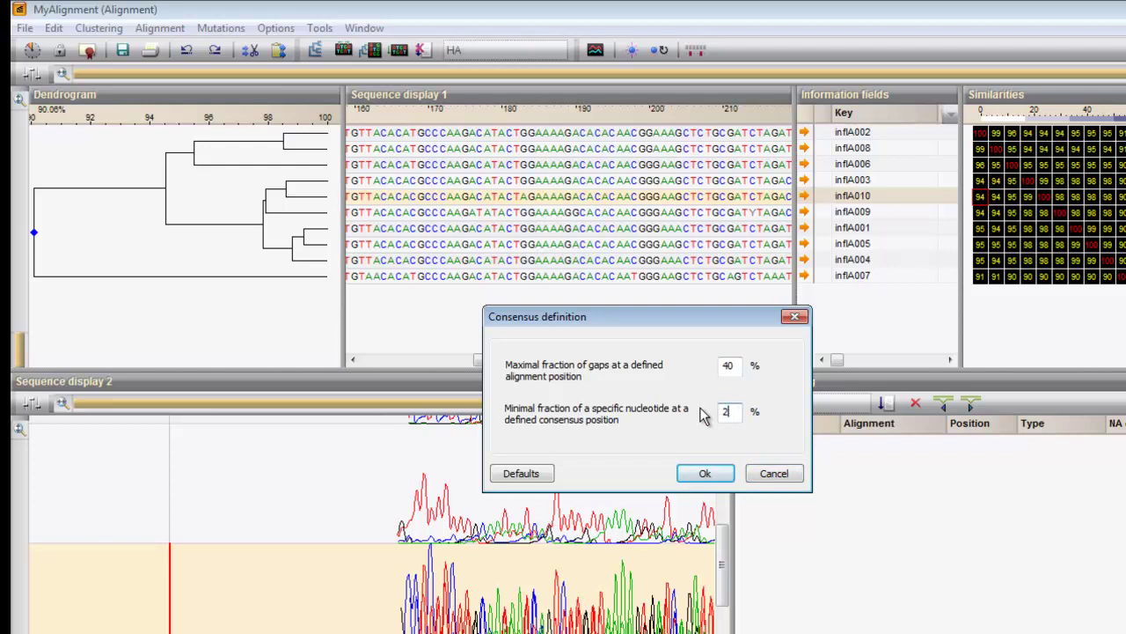
pyautogui.write('0')
pyautogui.click(707, 473)
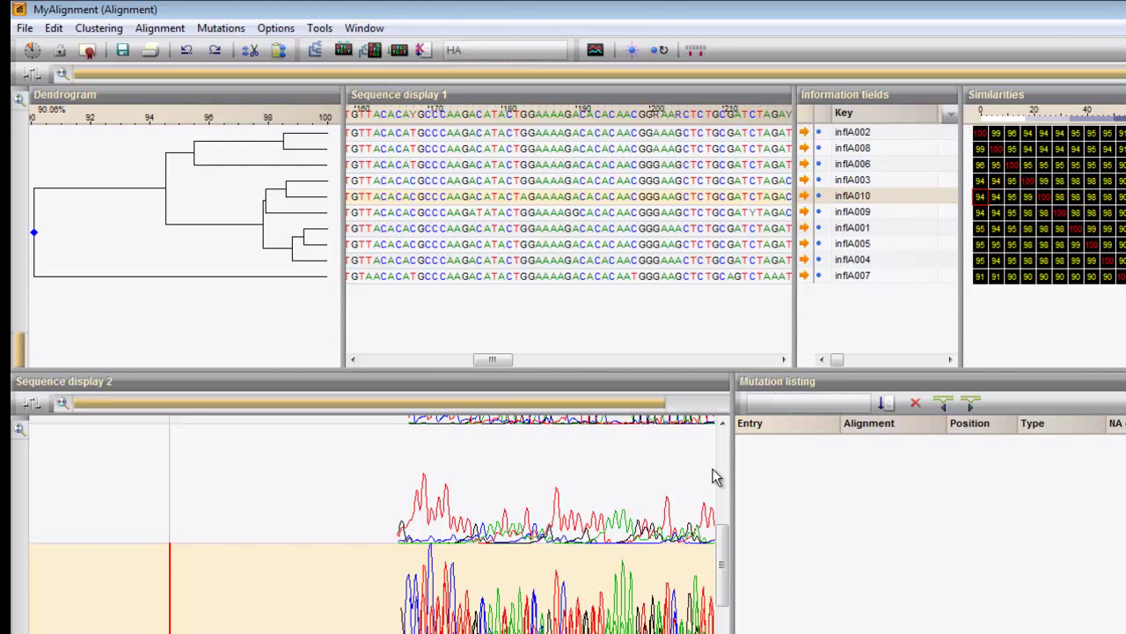
# Duplicate the HA alignment as copy3_HA
pyautogui.click(160, 32)
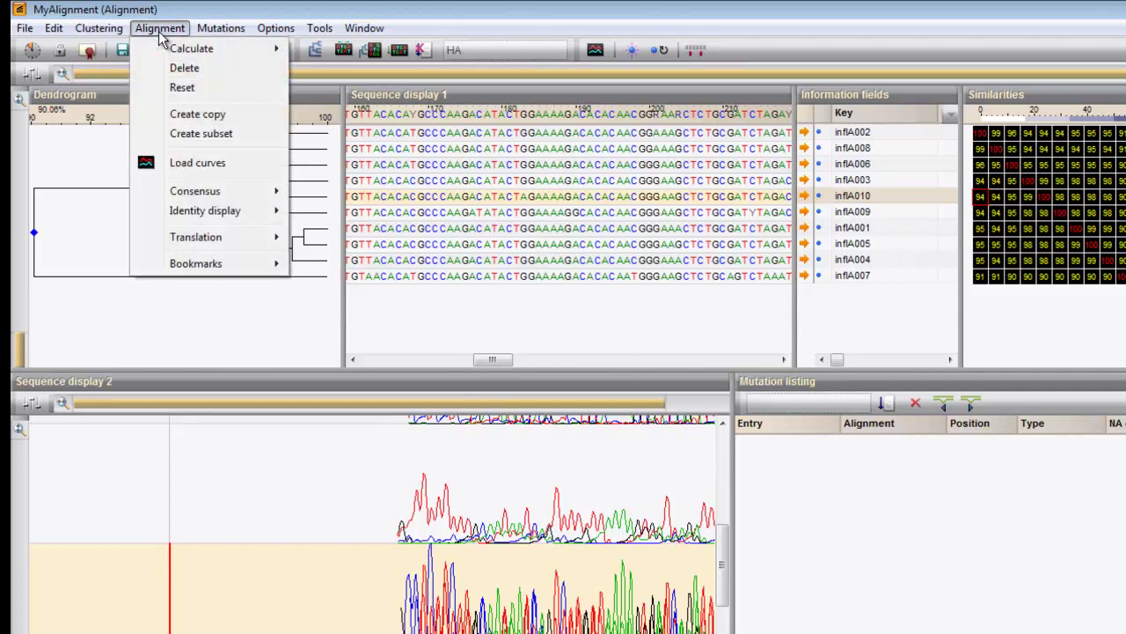
pyautogui.click(197, 116)
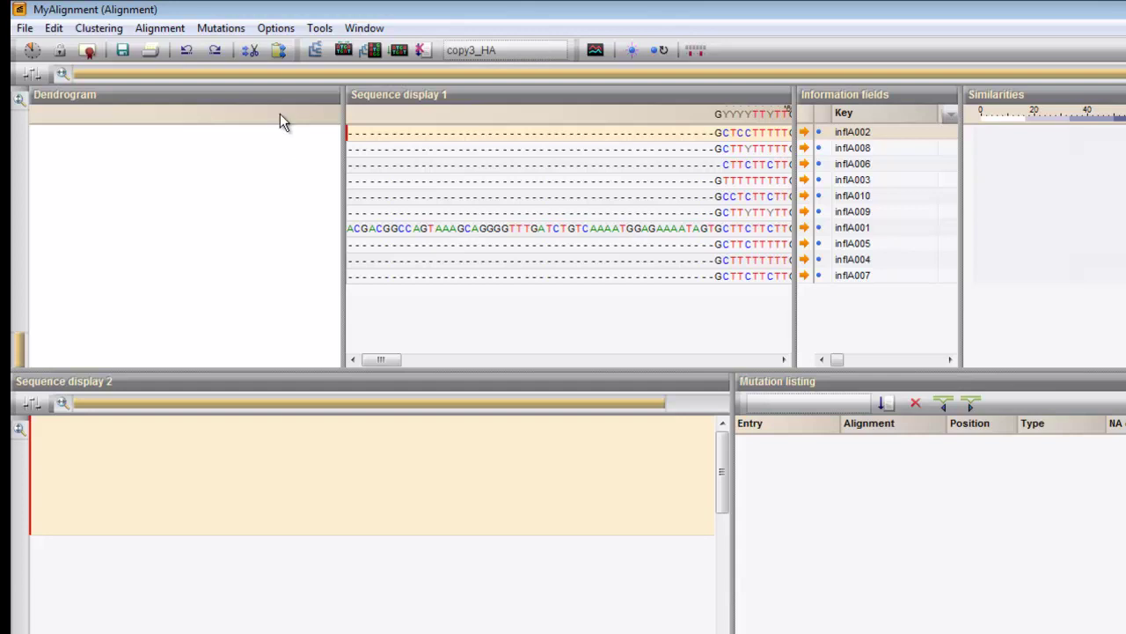
# Cluster copy3_HA using Needleman-Wunsch pairwise alignment to build a dendrogram and similarity matrix
pyautogui.click(315, 50)
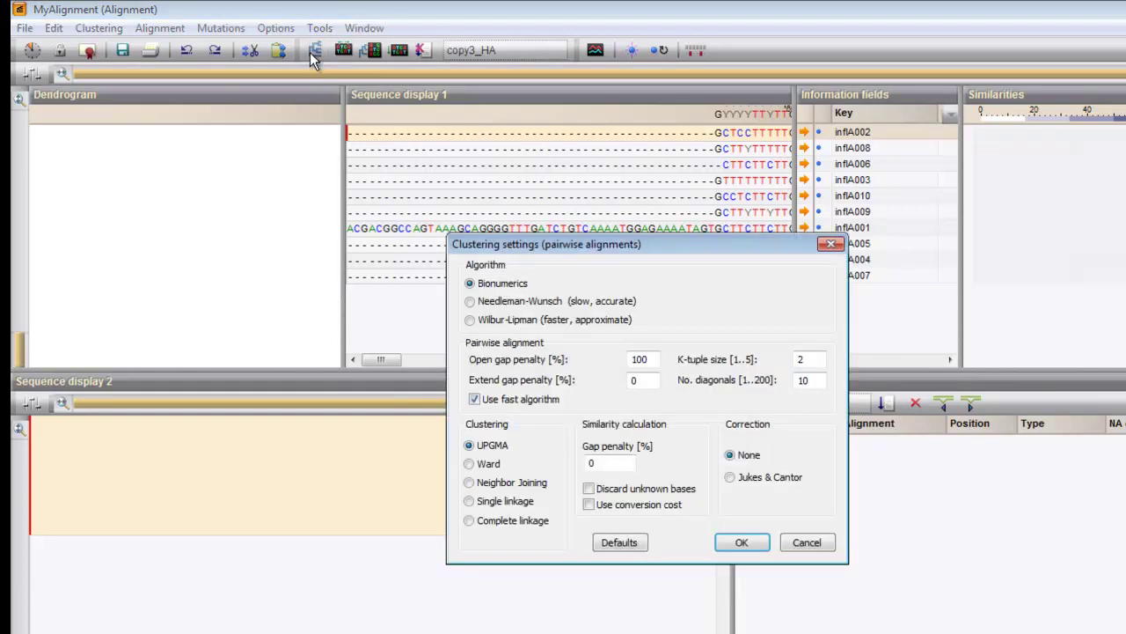
pyautogui.click(511, 301)
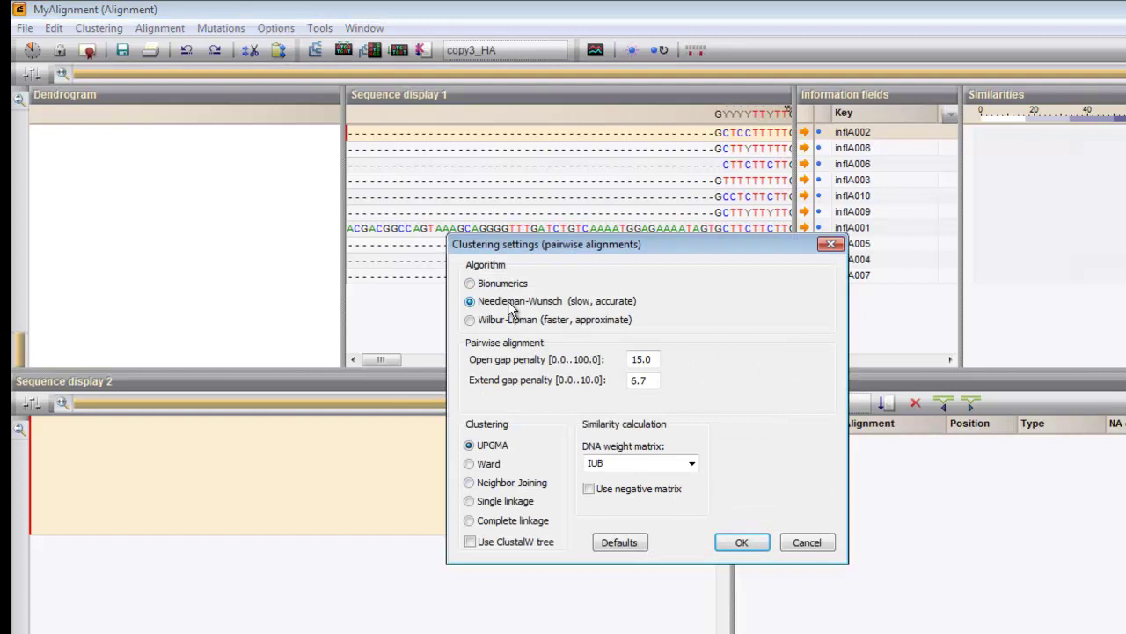
pyautogui.click(742, 543)
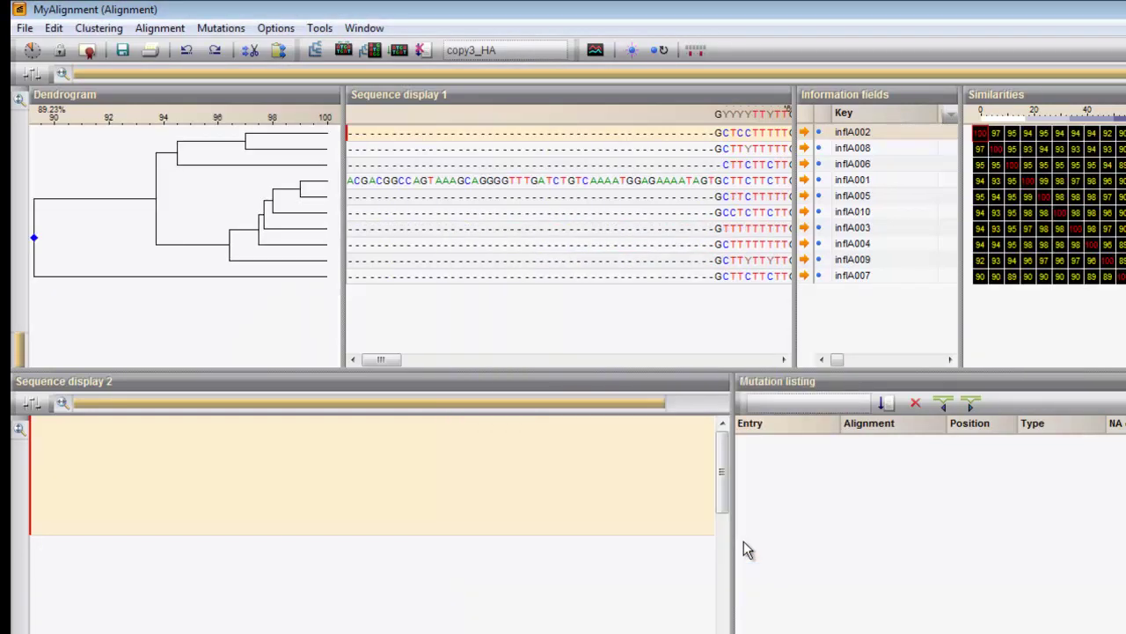
pyautogui.click(508, 54)
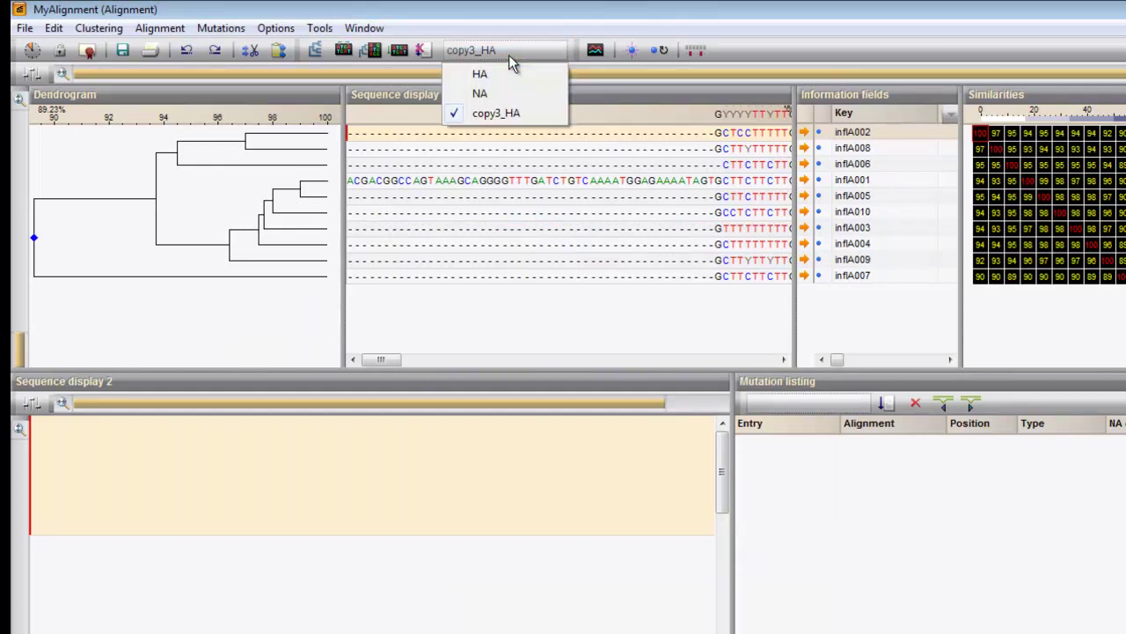
# Switch back to the HA alignment and realign all ten entries against the template
pyautogui.click(504, 75)
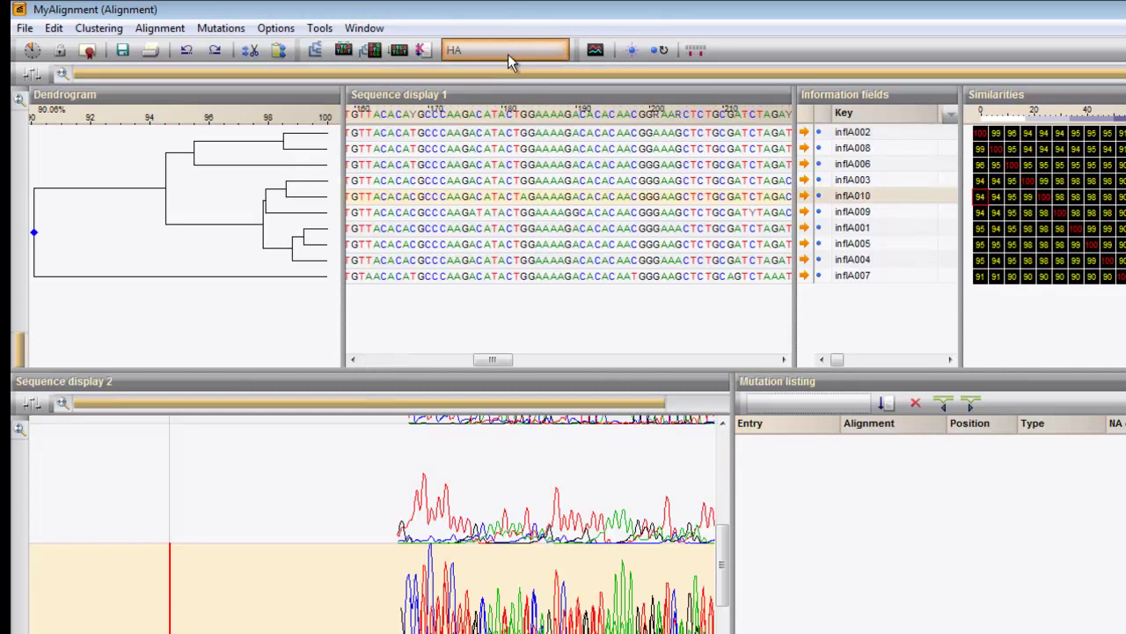
pyautogui.click(512, 55)
pyautogui.click(515, 115)
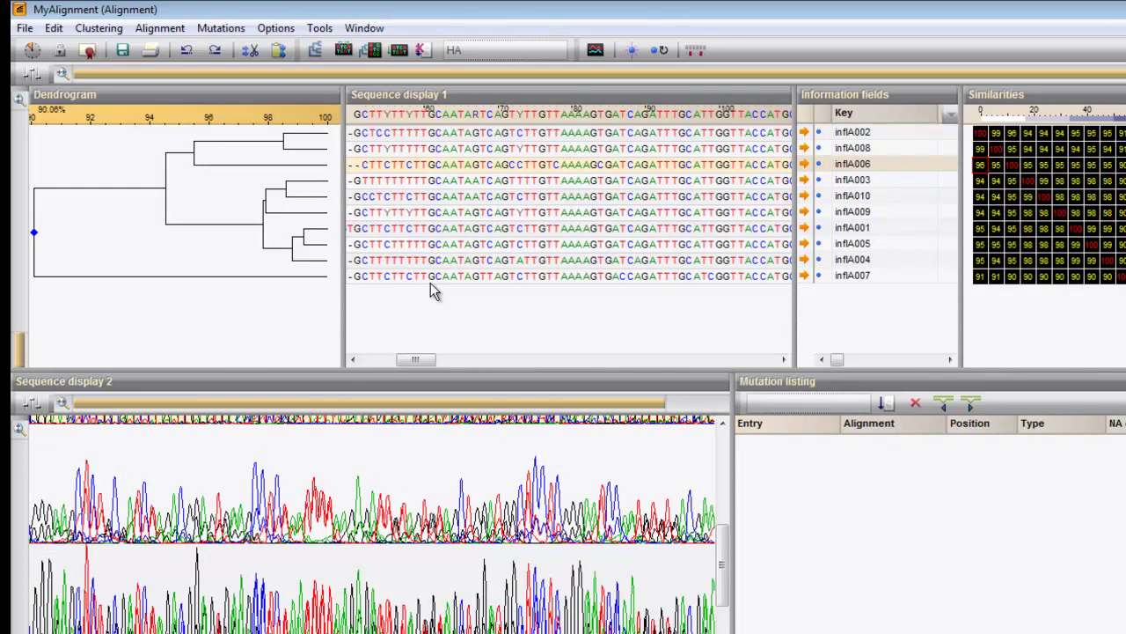
pyautogui.click(400, 53)
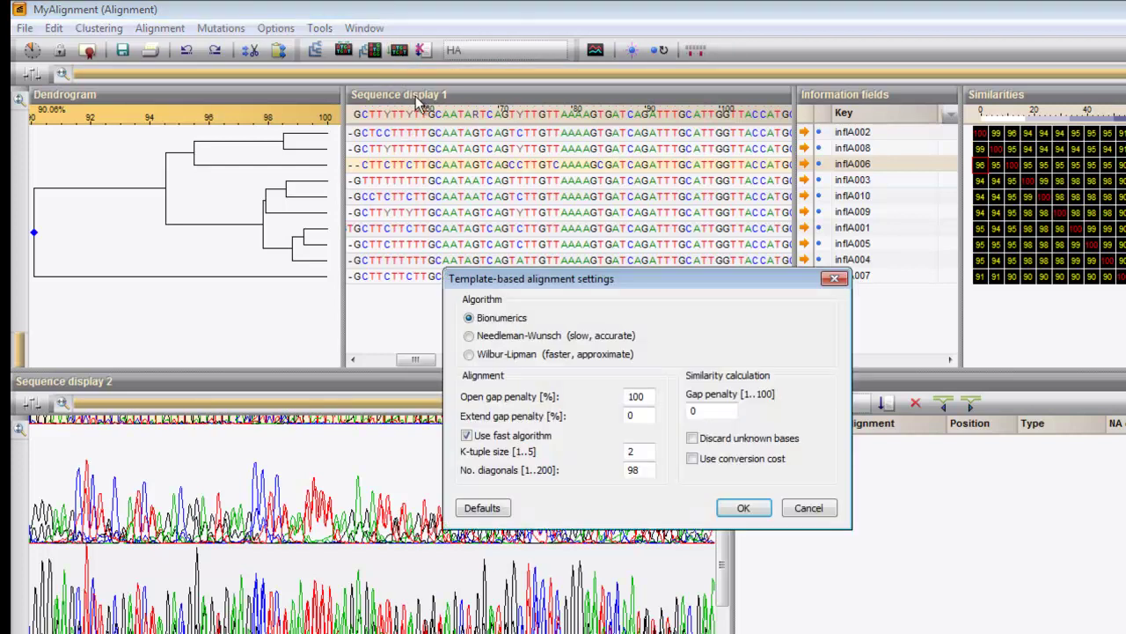
pyautogui.click(743, 510)
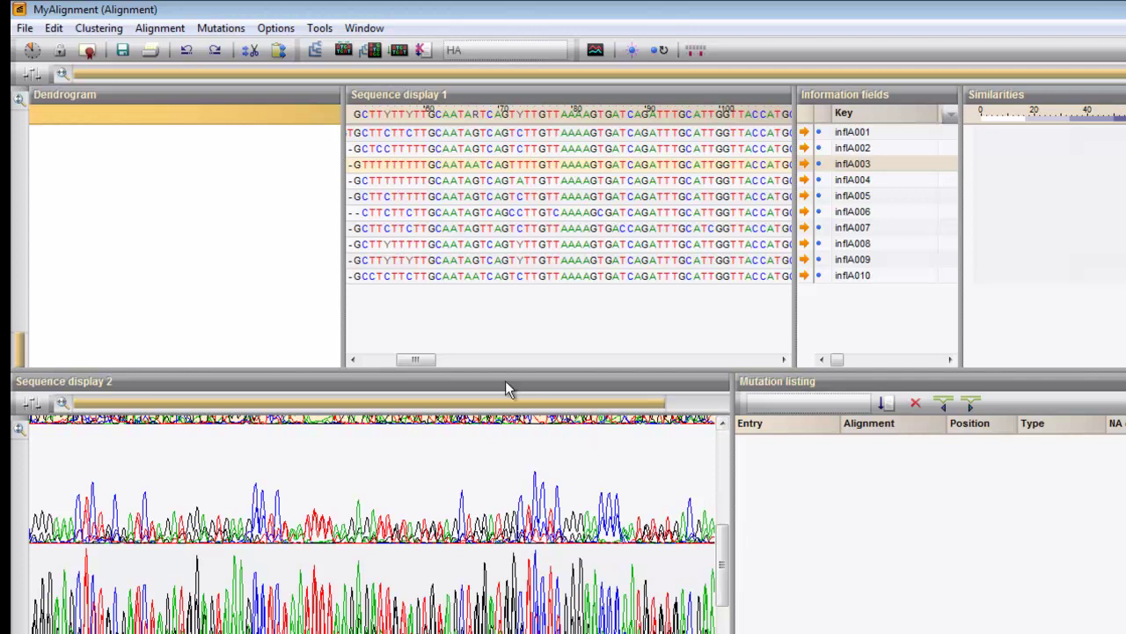
# Select a block of columns spanning all ten HA sequences
pyautogui.moveTo(424, 360); pyautogui.dragTo(451, 361)
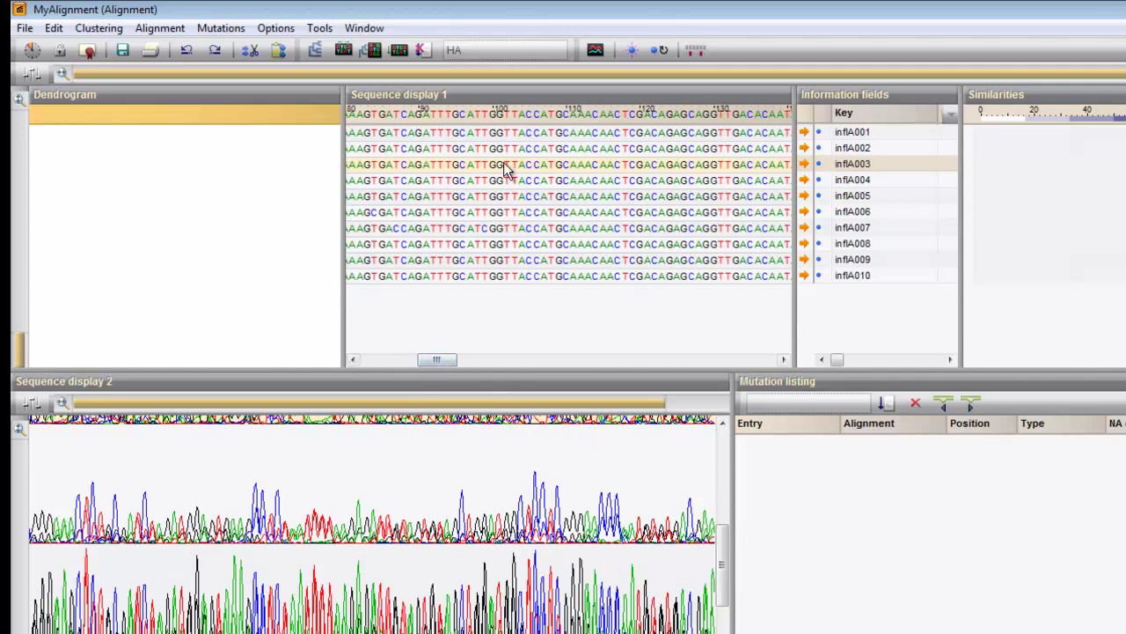
pyautogui.moveTo(496, 128)
pyautogui.mouseDown()
pyautogui.moveTo(546, 264)
pyautogui.moveTo(570, 294)
pyautogui.moveTo(831, 308)
pyautogui.moveTo(698, 309)
pyautogui.moveTo(694, 300)
pyautogui.mouseUp()
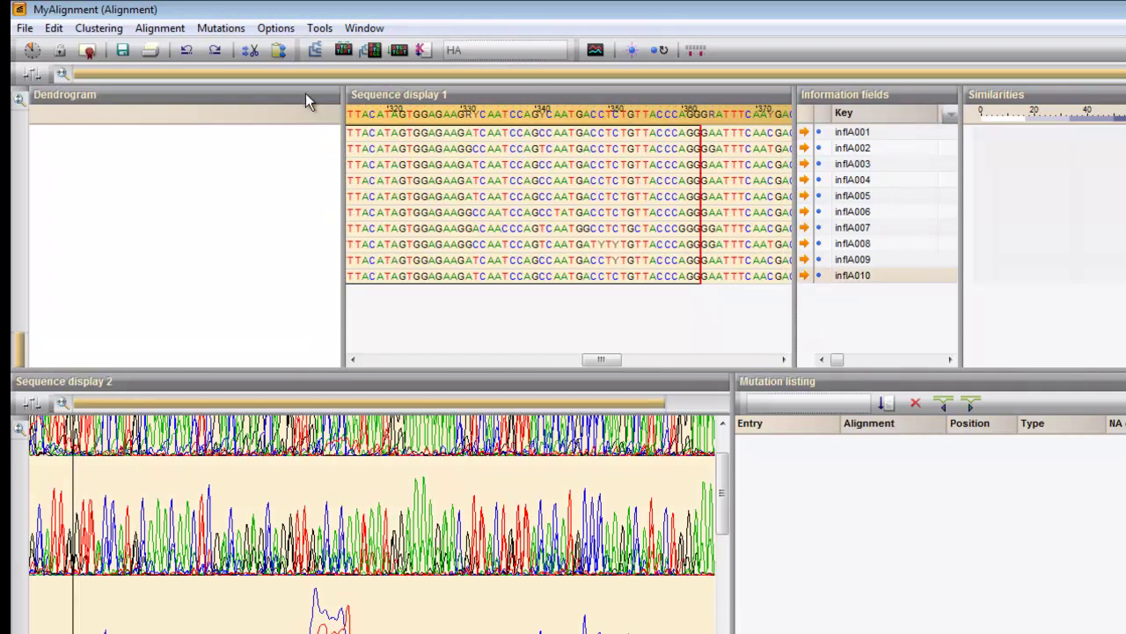
pyautogui.click(160, 29)
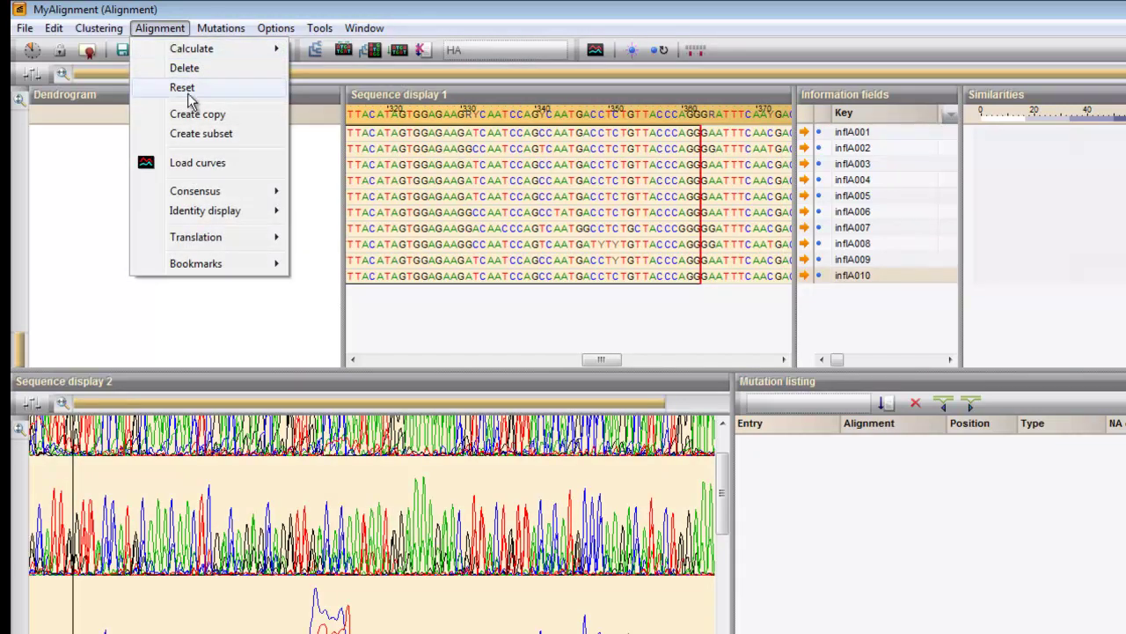
# Create subset4_HA from the selected column block, then switch back to the HA alignment
pyautogui.click(208, 135)
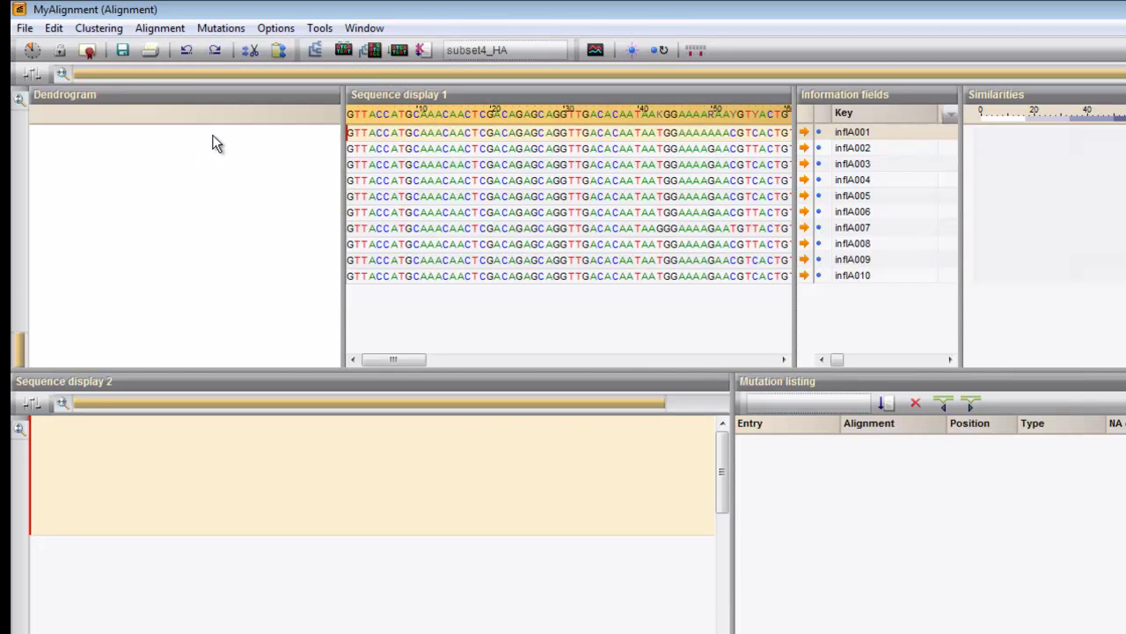
pyautogui.click(476, 50)
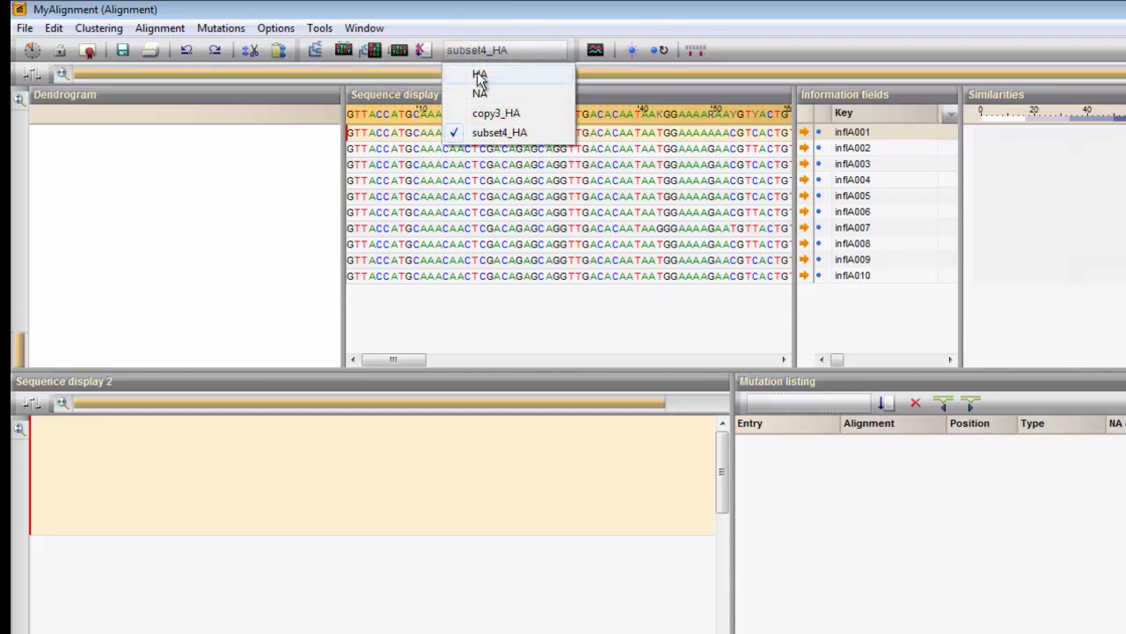
pyautogui.click(479, 74)
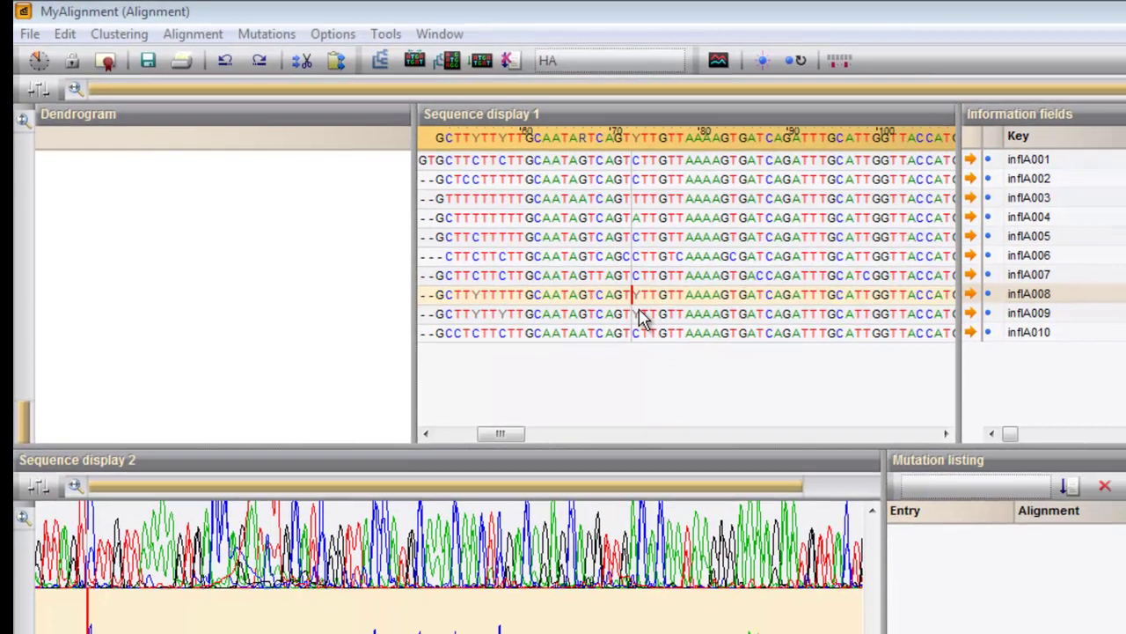
pyautogui.rightClick(677, 316)
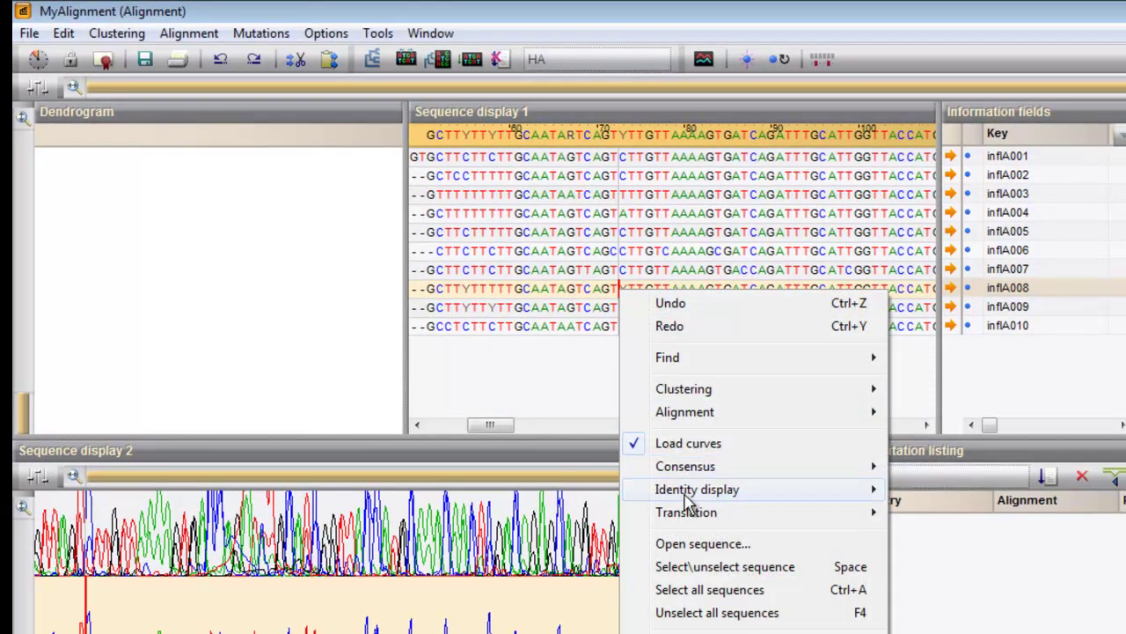
pyautogui.click(703, 551)
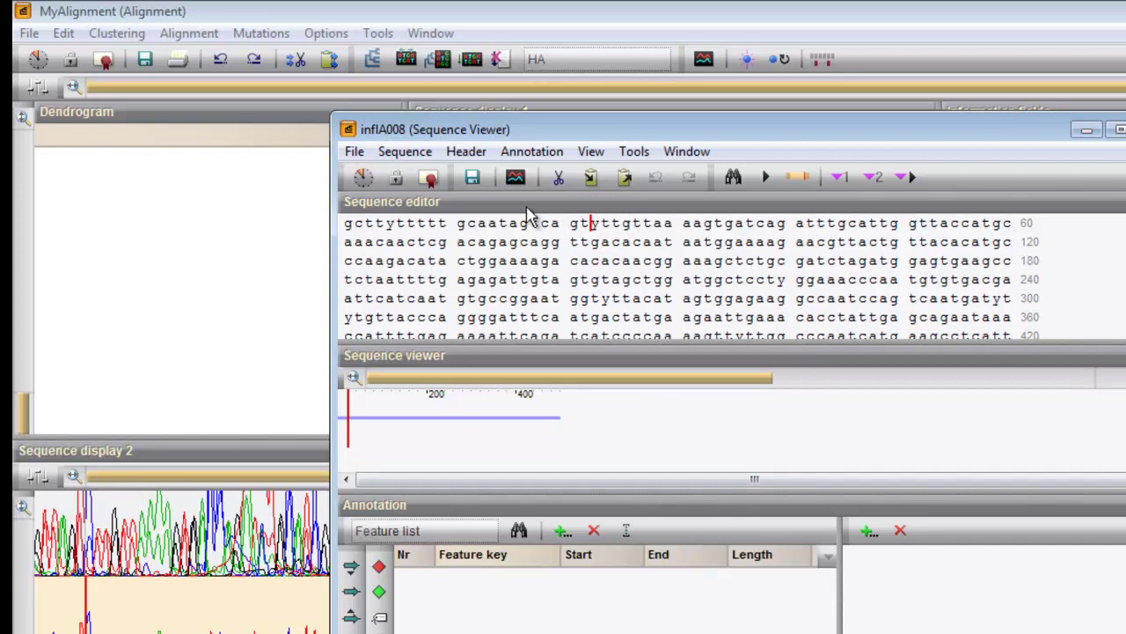
pyautogui.click(517, 177)
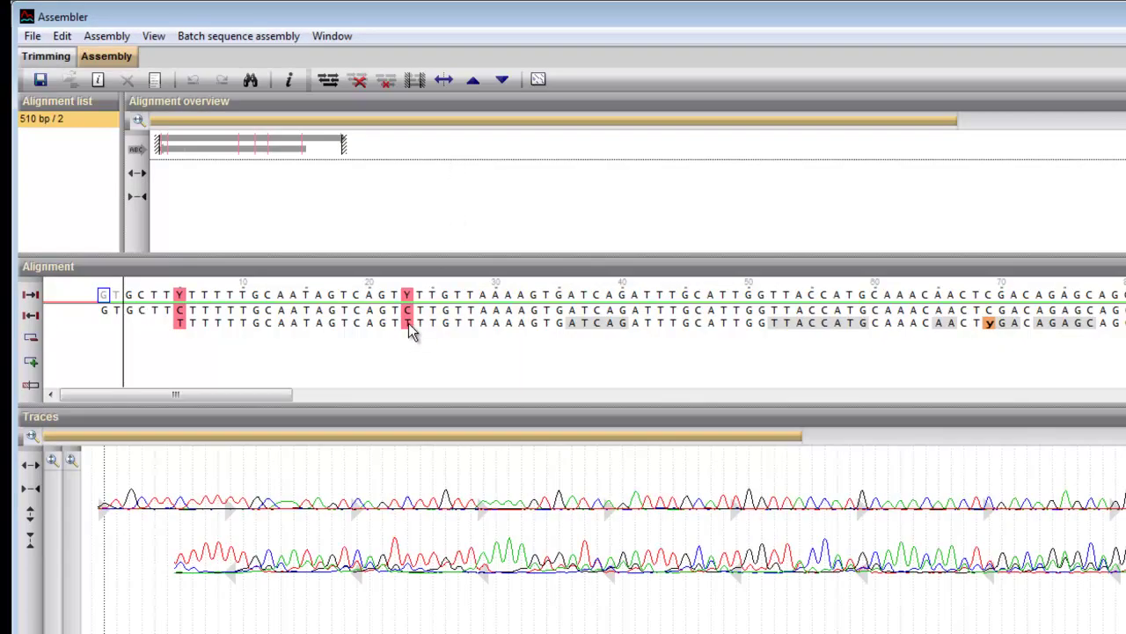
pyautogui.click(408, 323)
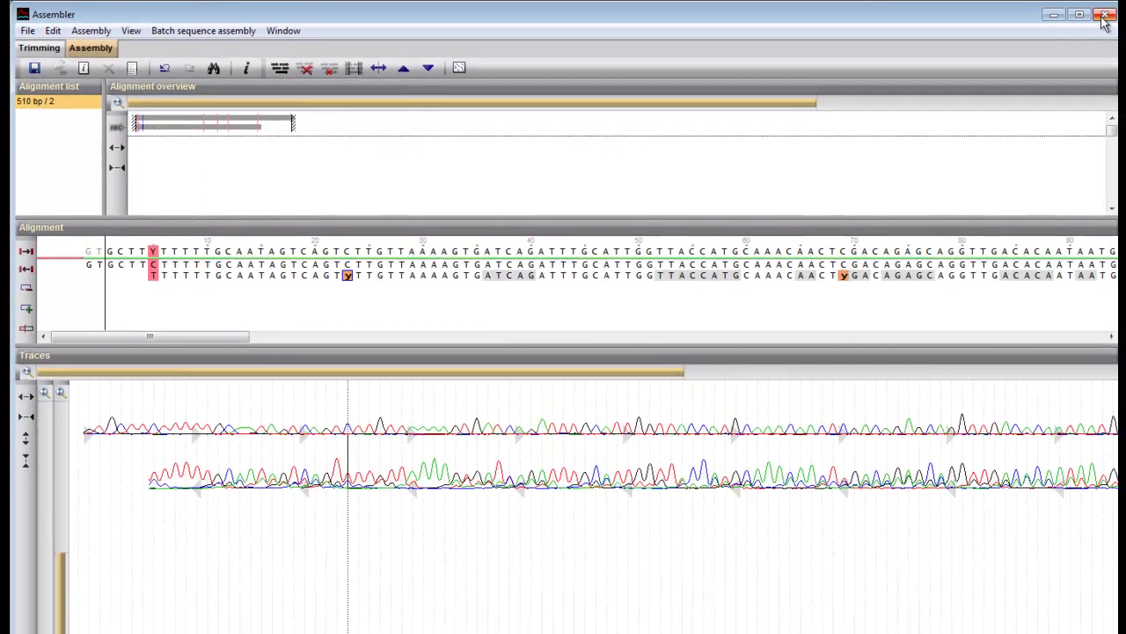
pyautogui.click(1104, 17)
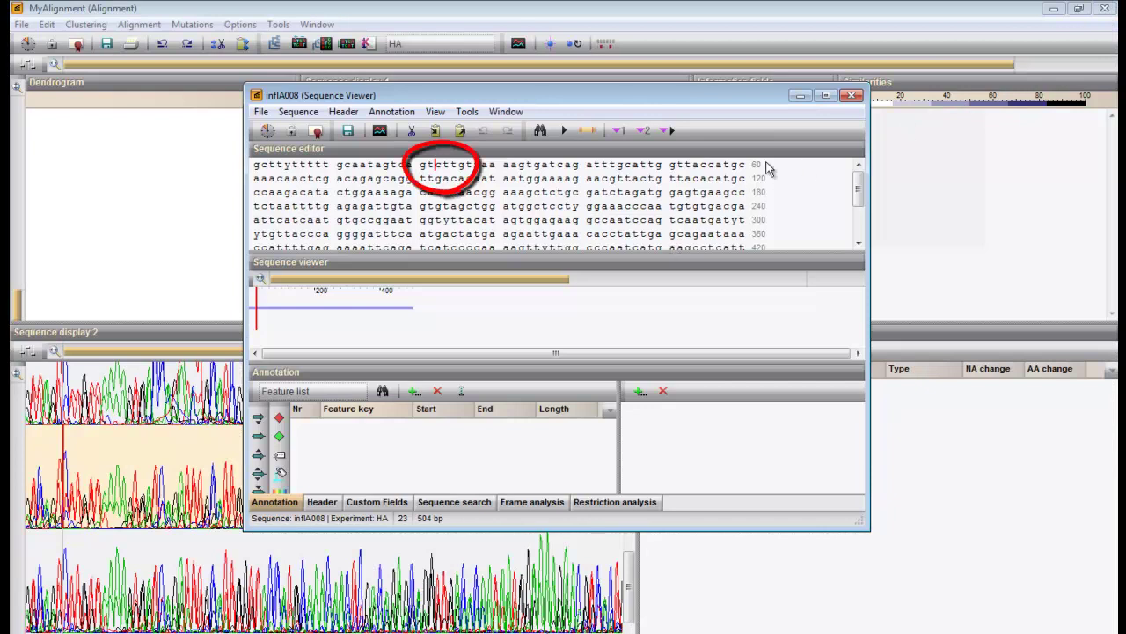
pyautogui.click(851, 96)
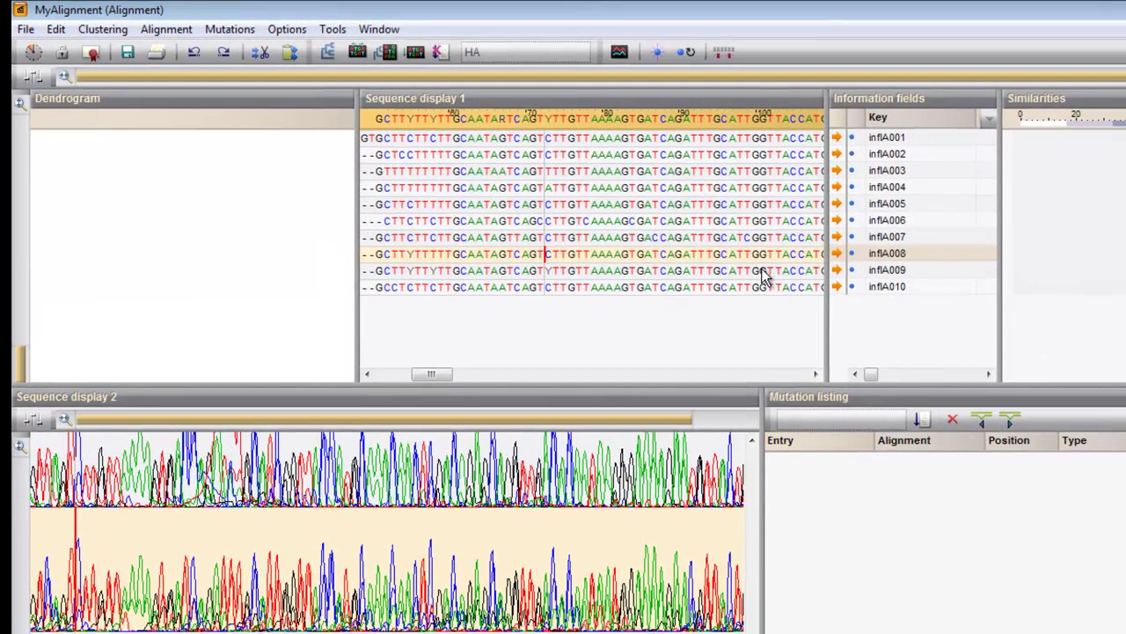
pyautogui.click(531, 238)
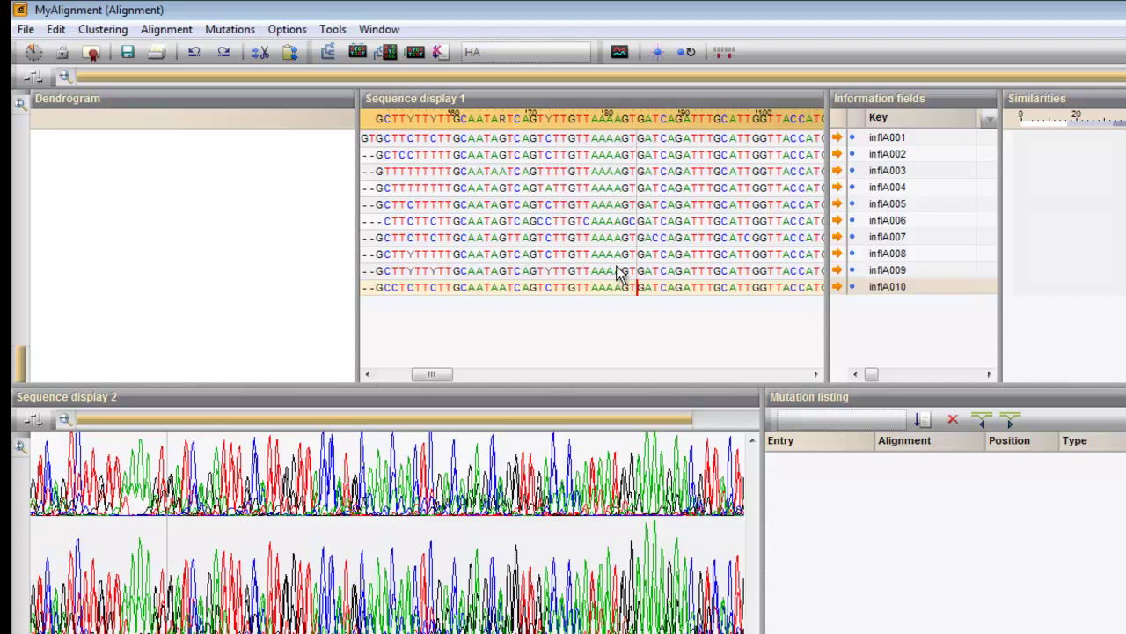
pyautogui.moveTo(578, 187); pyautogui.dragTo(627, 251)
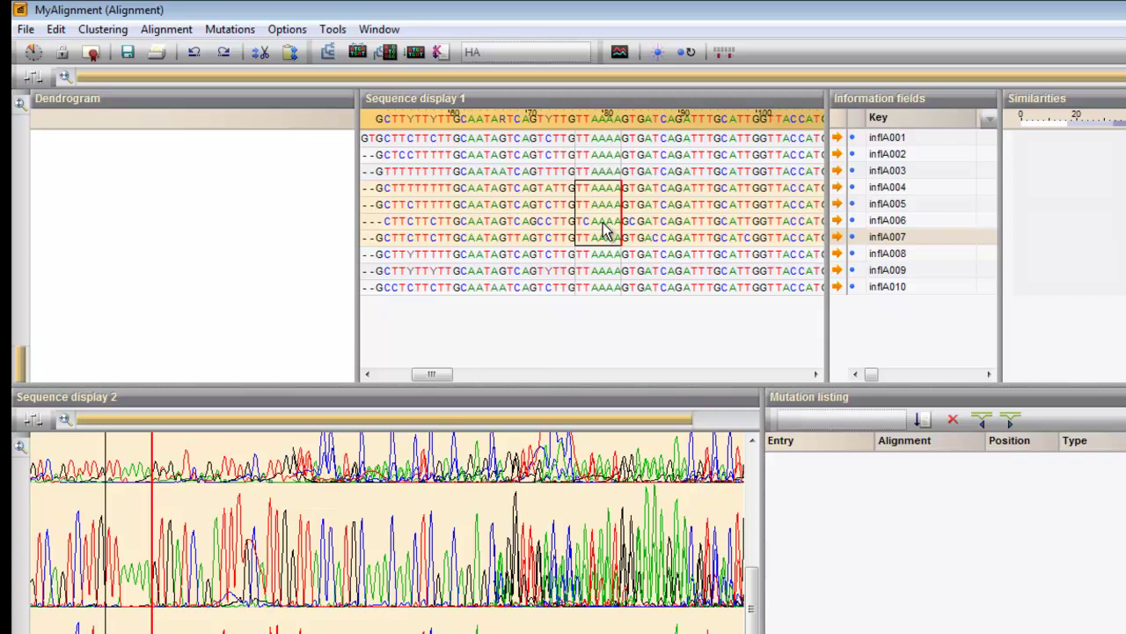
pyautogui.moveTo(604, 225); pyautogui.dragTo(574, 226)
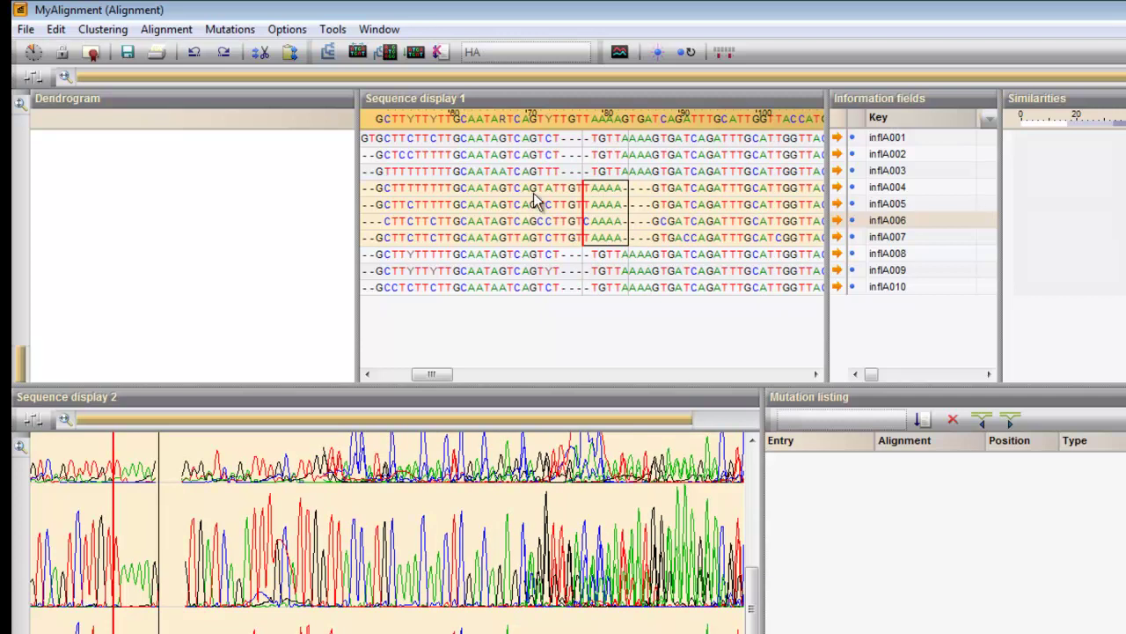
pyautogui.click(197, 54)
pyautogui.click(197, 54)
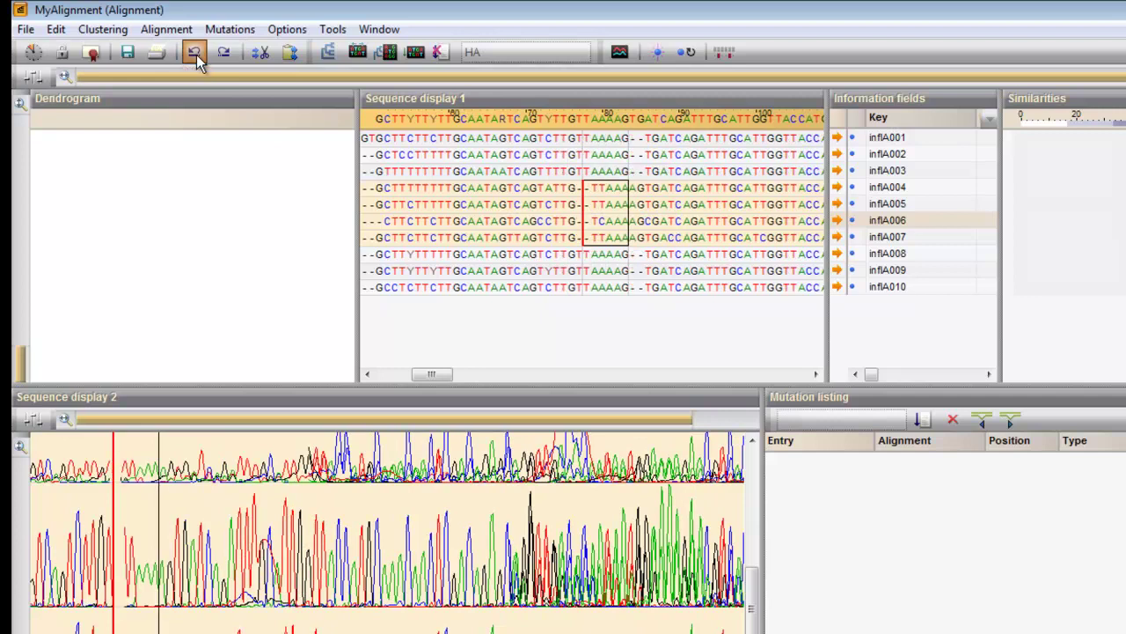
pyautogui.click(196, 55)
pyautogui.click(196, 55)
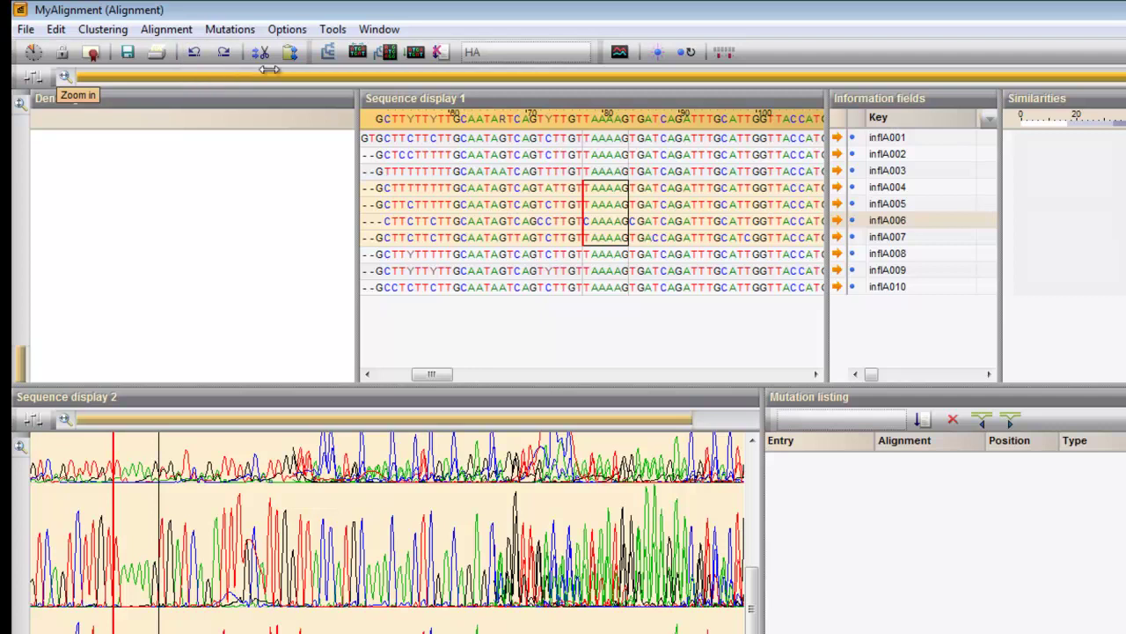
# Cluster the HA alignment with Neighbor Joining to produce the dendrogram
pyautogui.click(387, 54)
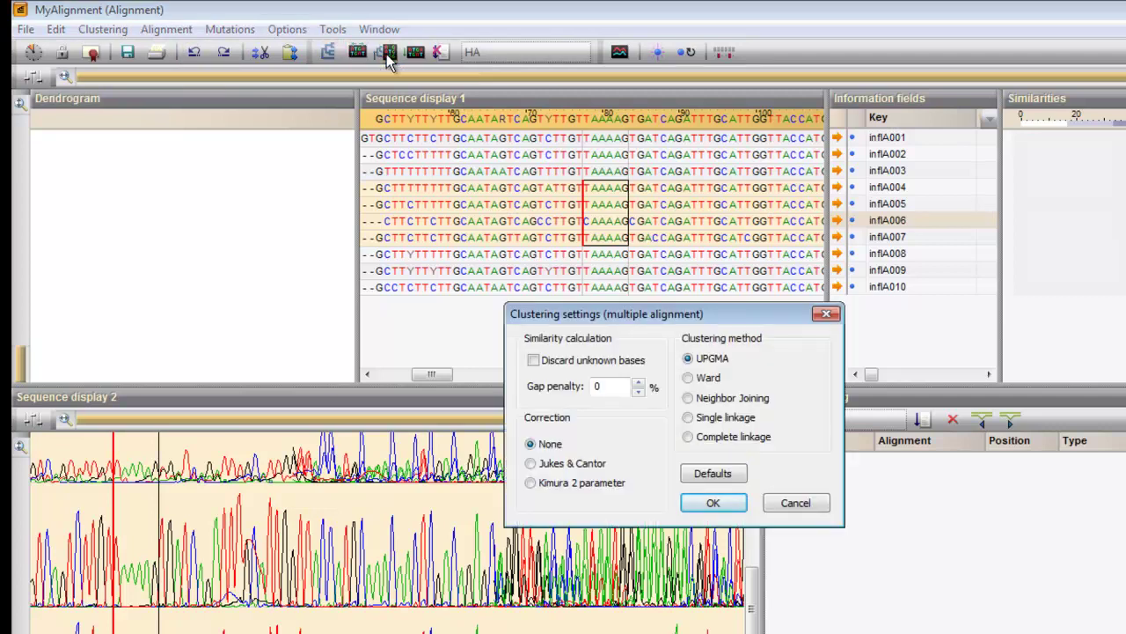
pyautogui.click(714, 399)
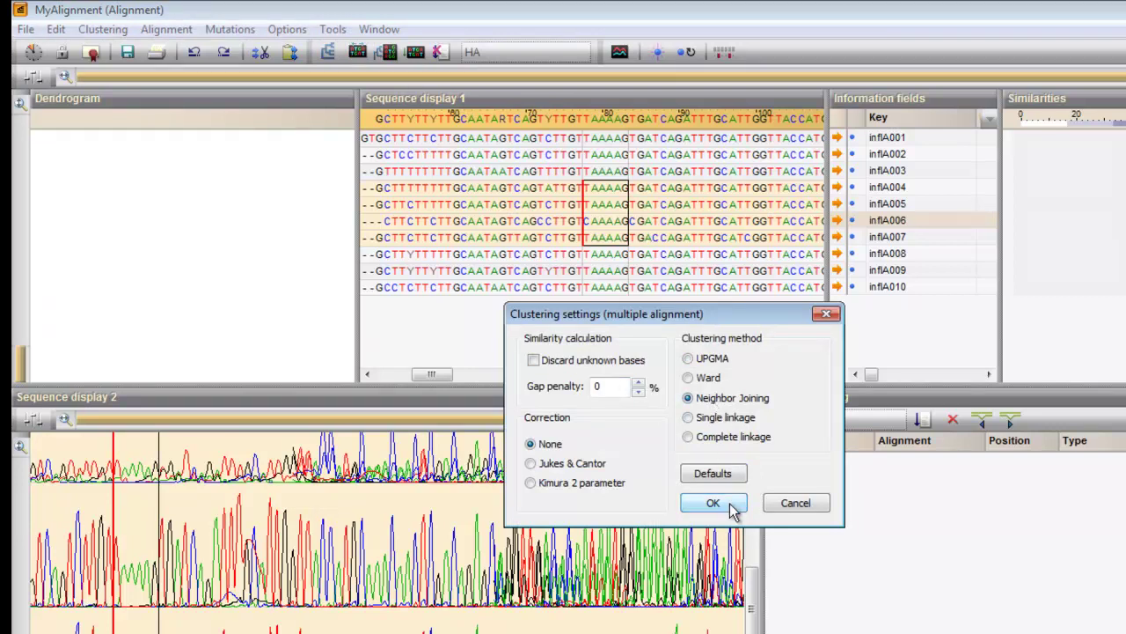
pyautogui.click(715, 503)
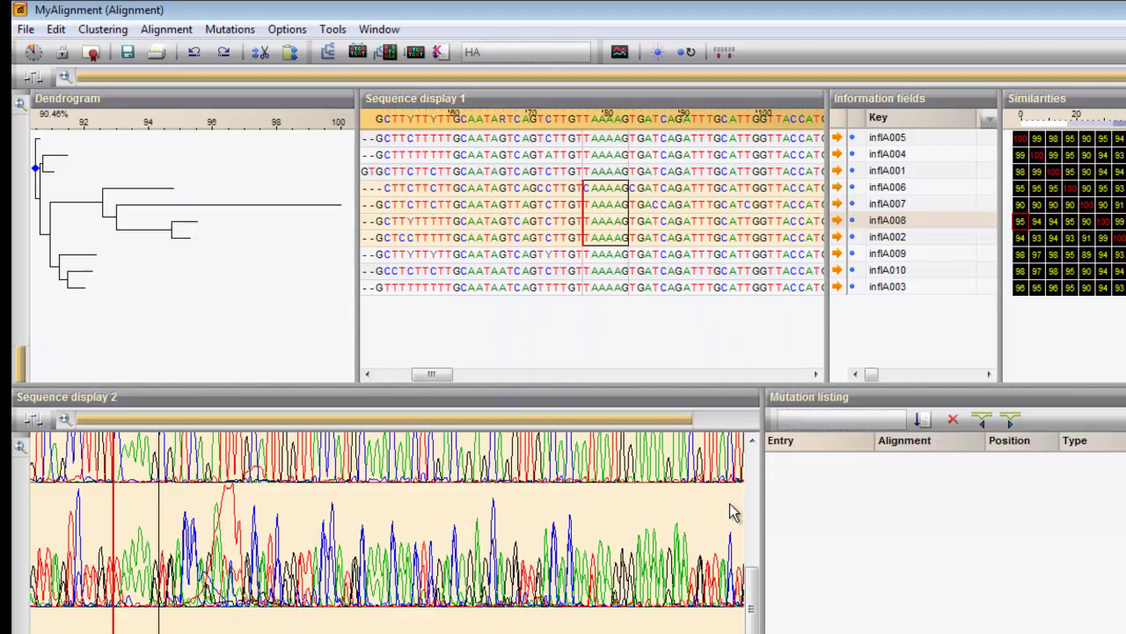